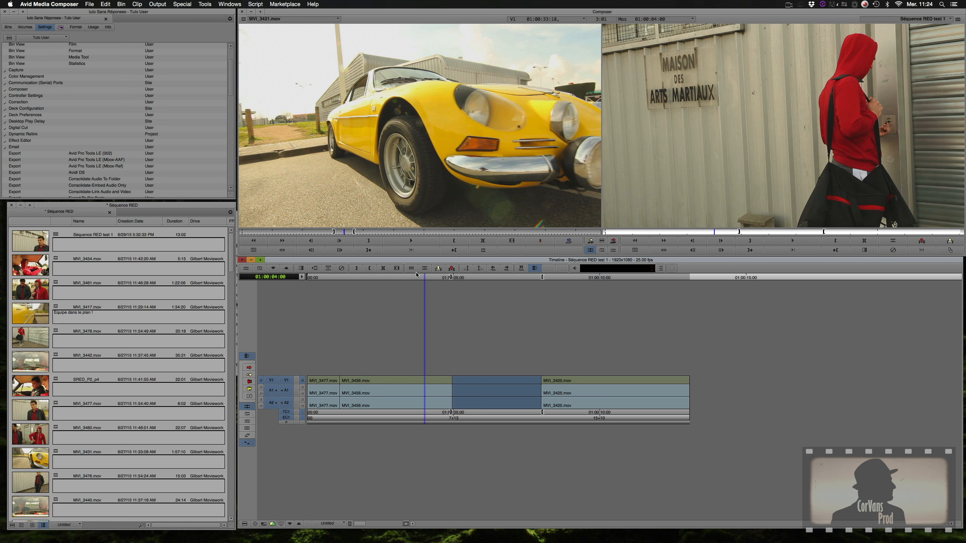
Park at the end of the sequence and load MVI_3481.mov from the bin into the source monitor
{"action": "left_click_drag", "start_coordinate": [426, 291], "coordinate": [689, 301]}
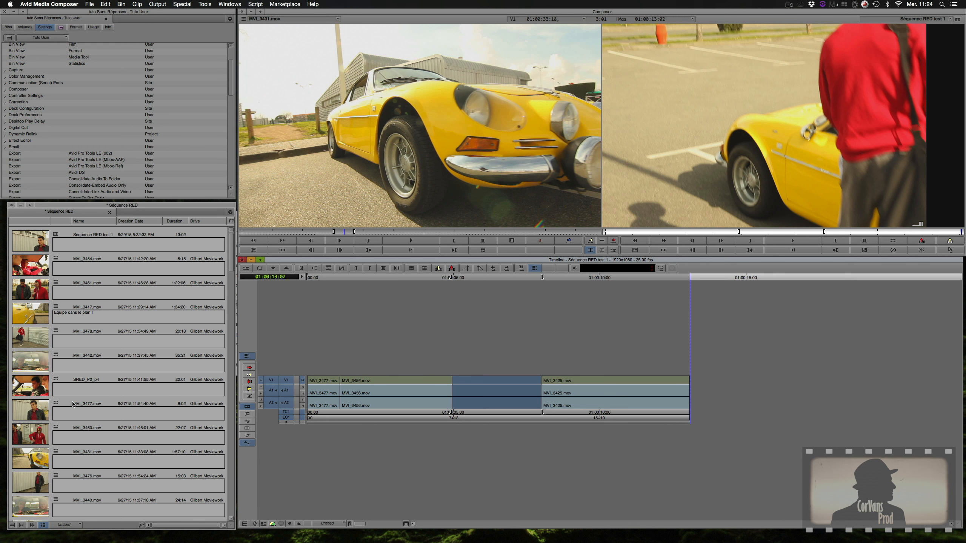
{"action": "left_click", "coordinate": [138, 212]}
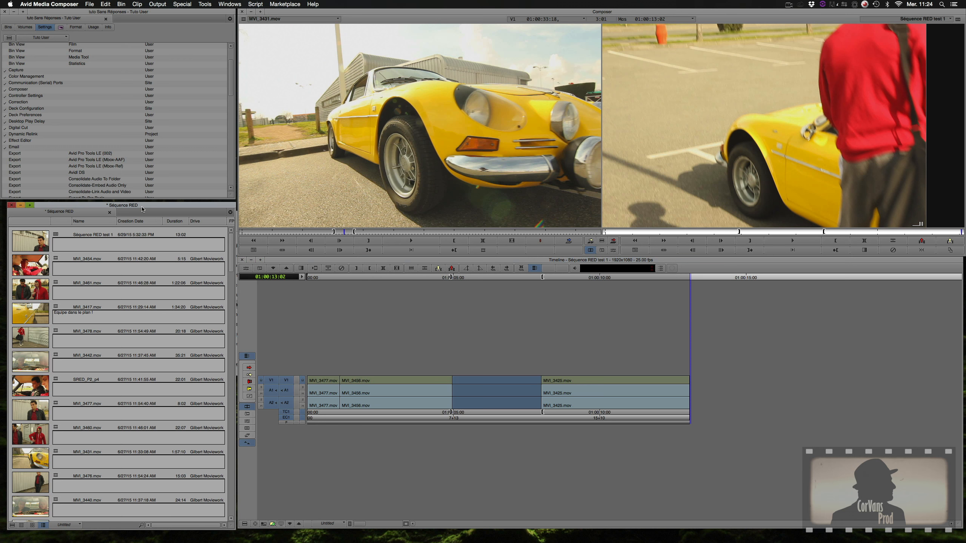
{"action": "scroll", "coordinate": [36, 350], "scroll_direction": "down", "scroll_amount": 10}
{"action": "left_click_drag", "start_coordinate": [351, 233], "coordinate": [368, 235]}
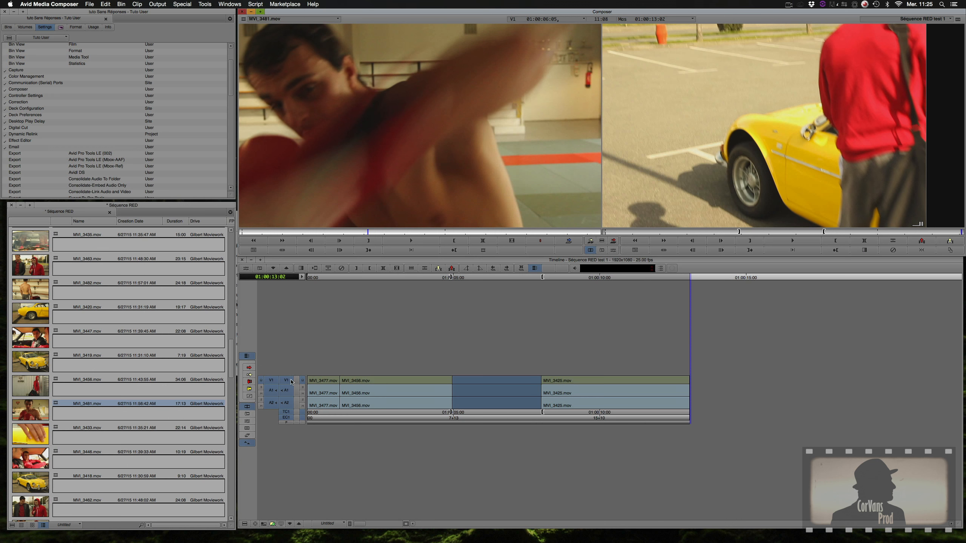
Deactivate sequence tracks A1 and A2, mark a punching section in MVI_3481.mov, and overwrite only its video onto V1 at 01:00:13:02
{"action": "left_click", "coordinate": [285, 391]}
{"action": "left_click", "coordinate": [285, 403]}
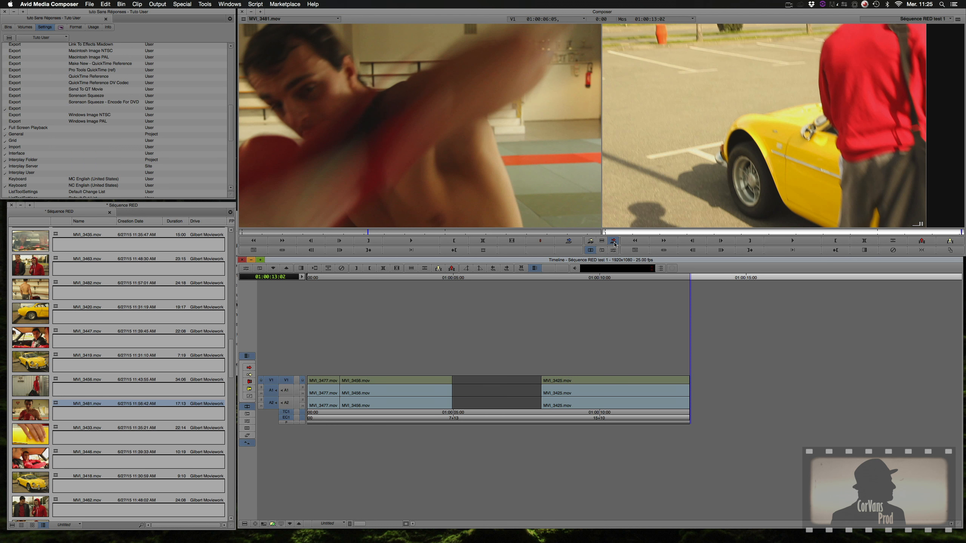
{"action": "left_click", "coordinate": [399, 232]}
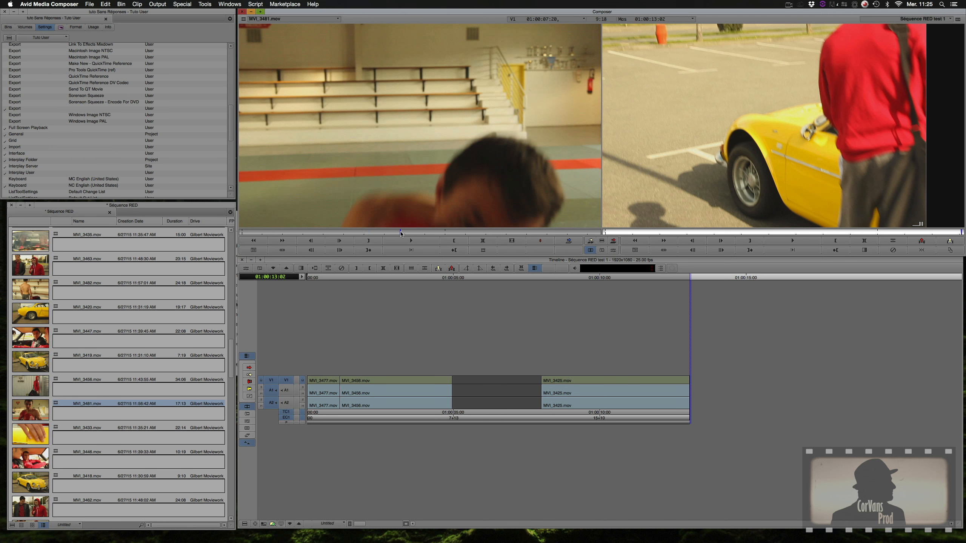
{"action": "key", "text": "space"}
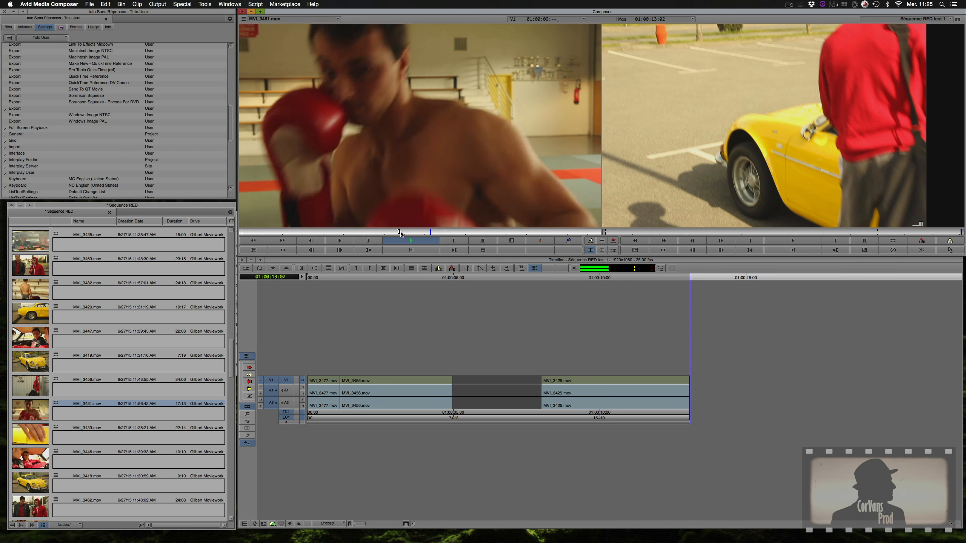
{"action": "key", "text": "k"}
{"action": "key", "text": "l"}
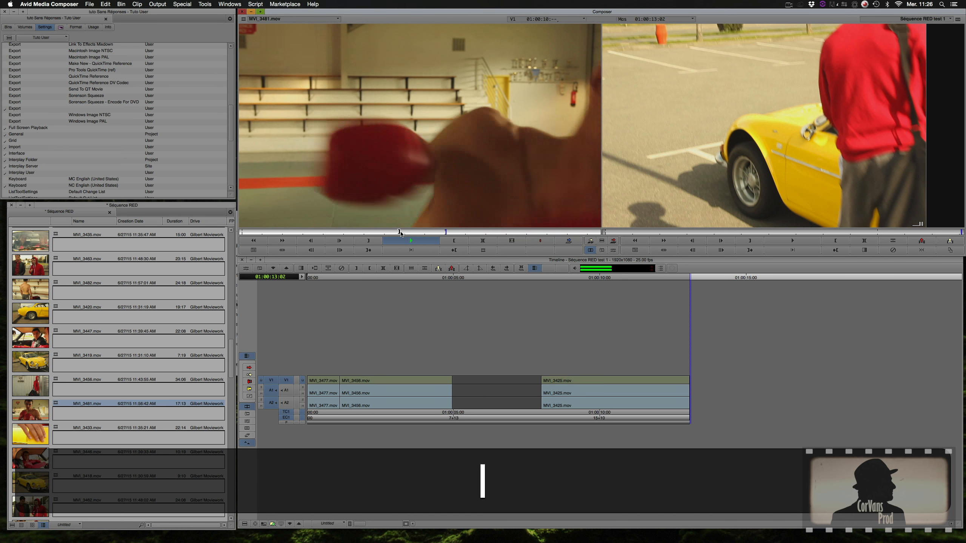
{"action": "key", "text": "k"}
{"action": "key", "text": "l"}
{"action": "key", "text": "k"}
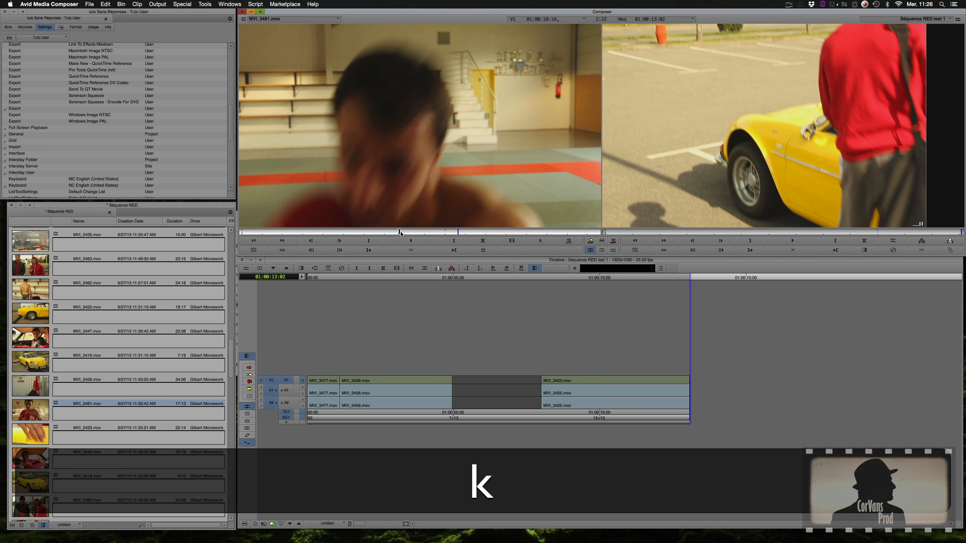
{"action": "key", "text": "o"}
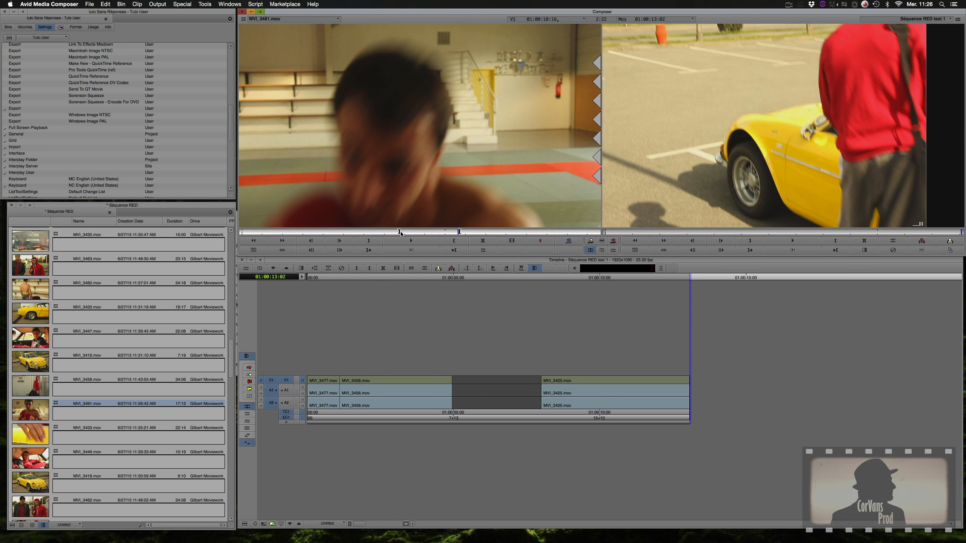
{"action": "left_click", "coordinate": [613, 242]}
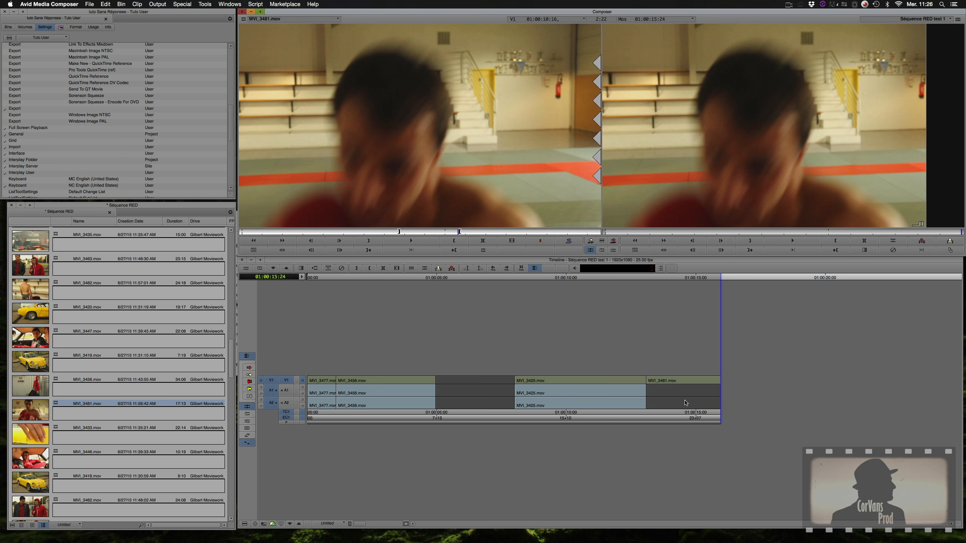
With only A1 and A2 active in the sequence, overwrite the marked MVI_3481.mov audio beneath its video from 01:00:13:02
{"action": "left_click", "coordinate": [272, 394]}
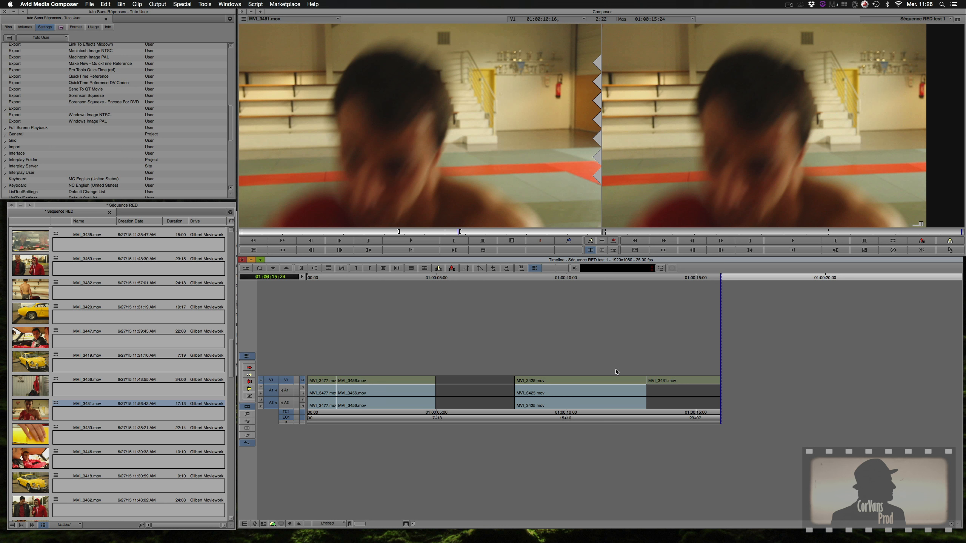
{"action": "key", "text": "Escape"}
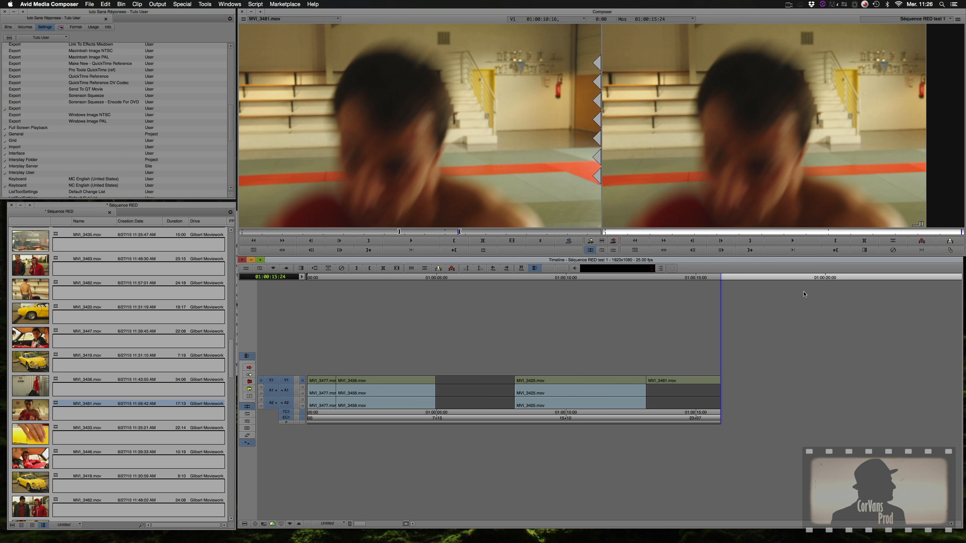
{"action": "mouse_move", "coordinate": [715, 278]}
{"action": "left_mouse_down"}
{"action": "mouse_move", "coordinate": [705, 278]}
{"action": "mouse_move", "coordinate": [721, 279]}
{"action": "left_mouse_up"}
{"action": "left_click", "coordinate": [286, 380]}
{"action": "left_click", "coordinate": [647, 380], "text": "super"}
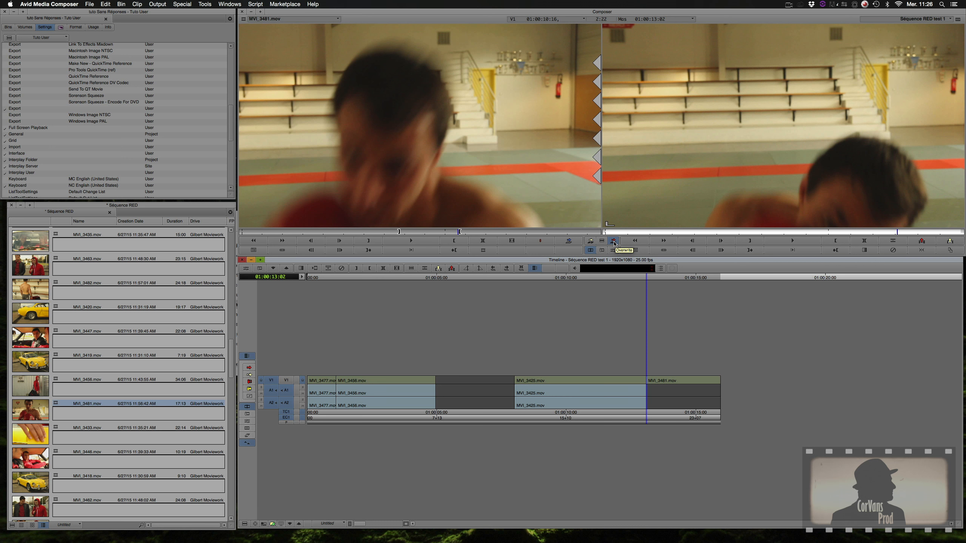
{"action": "left_click", "coordinate": [614, 242]}
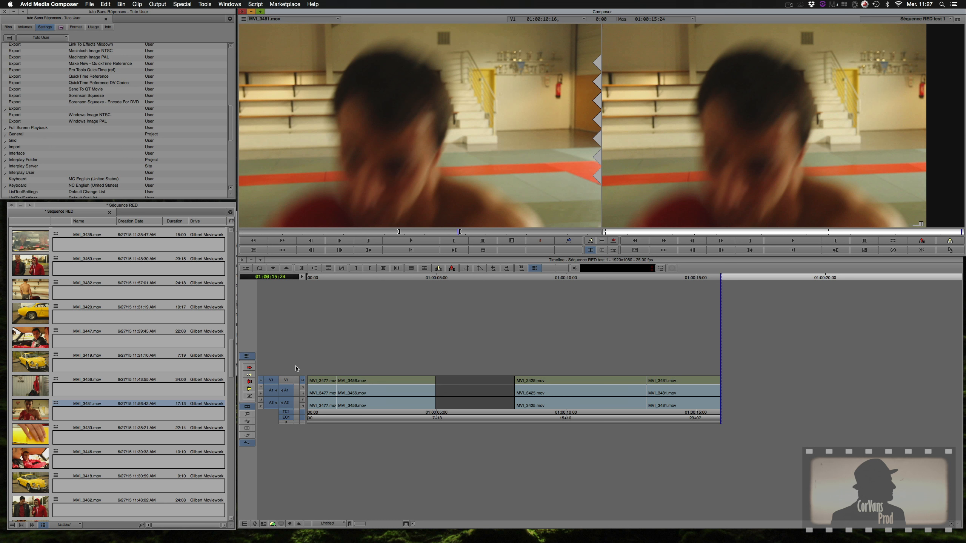
Add a second video track to the sequence and park at 01:00:11:14
{"action": "right_click", "coordinate": [309, 363]}
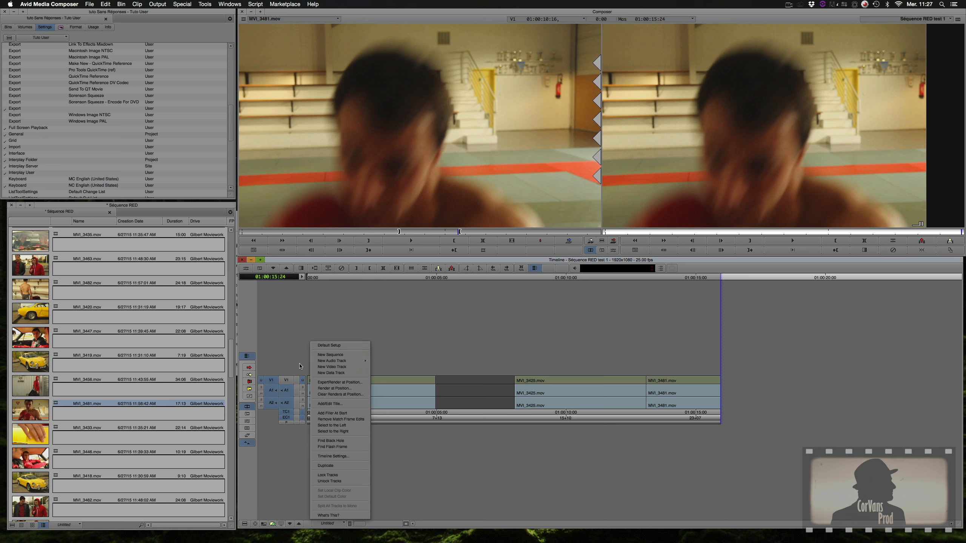
{"action": "right_click", "coordinate": [300, 365]}
{"action": "left_click", "coordinate": [315, 367]}
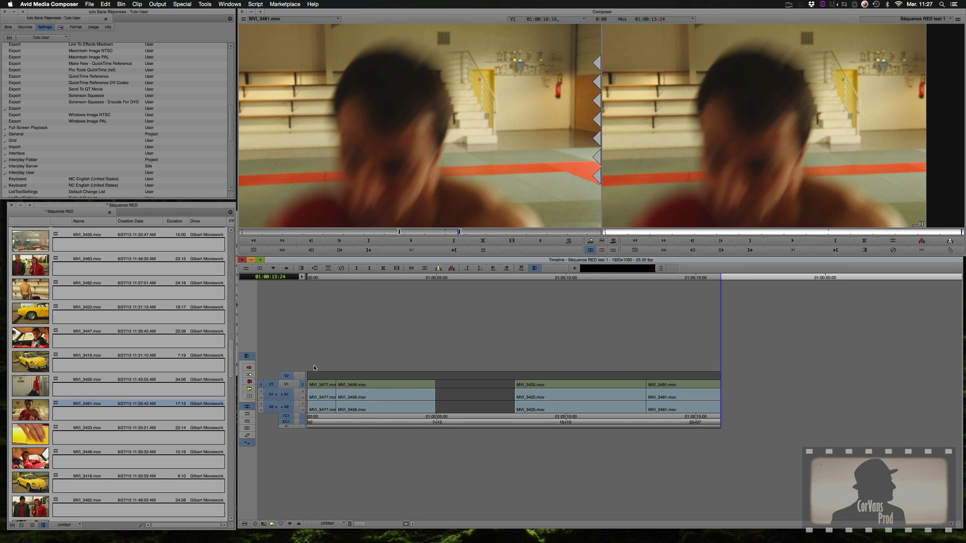
{"action": "mouse_move", "coordinate": [612, 282]}
{"action": "left_mouse_down"}
{"action": "mouse_move", "coordinate": [556, 284]}
{"action": "mouse_move", "coordinate": [627, 285]}
{"action": "mouse_move", "coordinate": [619, 285]}
{"action": "left_mouse_up"}
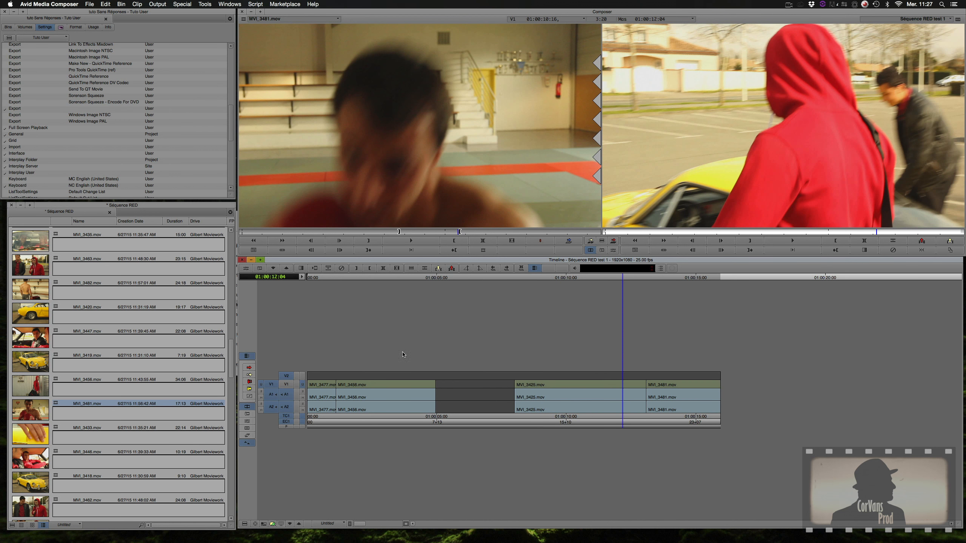
{"action": "left_click_drag", "start_coordinate": [622, 277], "coordinate": [606, 281]}
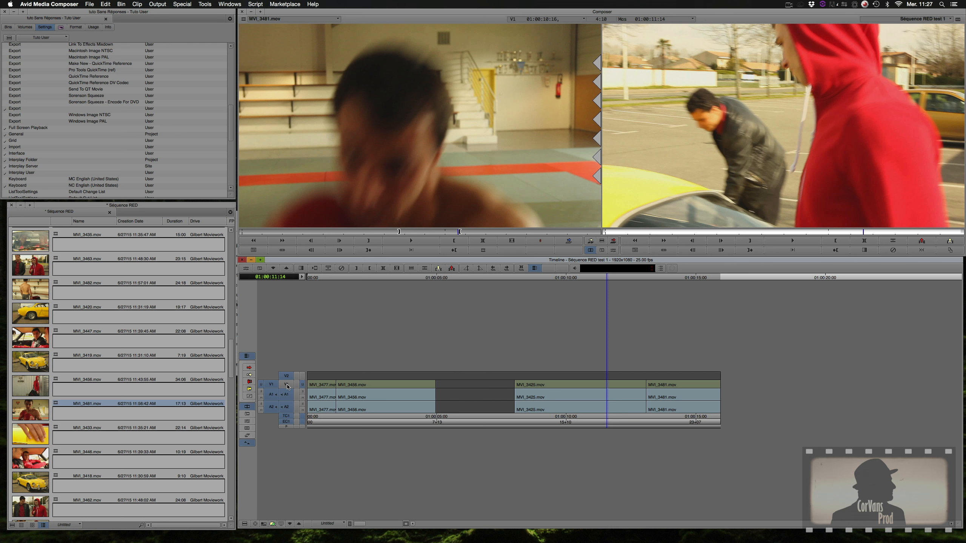
Try overwriting the marked MVI_3481.mov section at 01:00:11:14 without patching its video, and undo the edit
{"action": "left_click", "coordinate": [613, 241]}
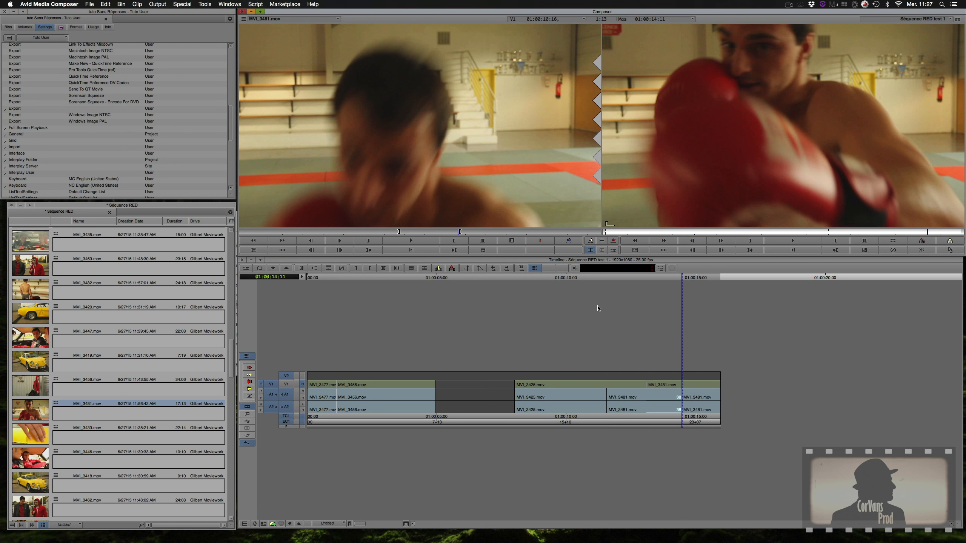
{"action": "key", "text": "super+z"}
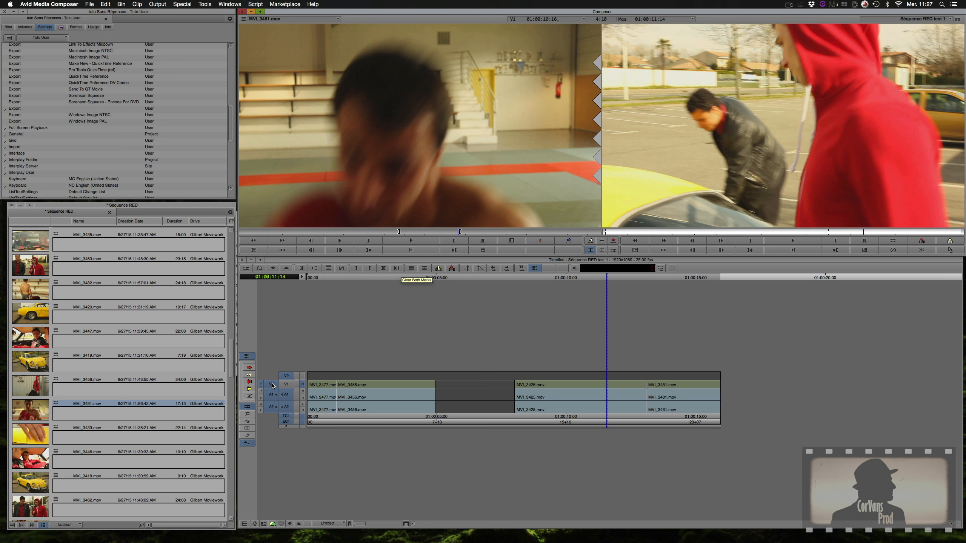
Patch source V1 to sequence track V2 and overwrite the marked MVI_3481.mov section with its audio from 01:00:11:14
{"action": "left_click_drag", "start_coordinate": [273, 386], "coordinate": [287, 376]}
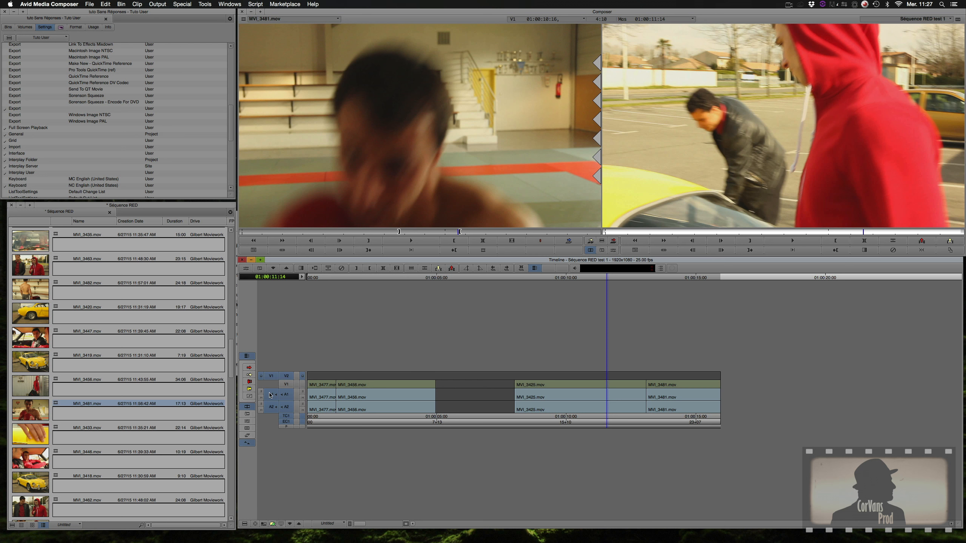
{"action": "left_click", "coordinate": [613, 241]}
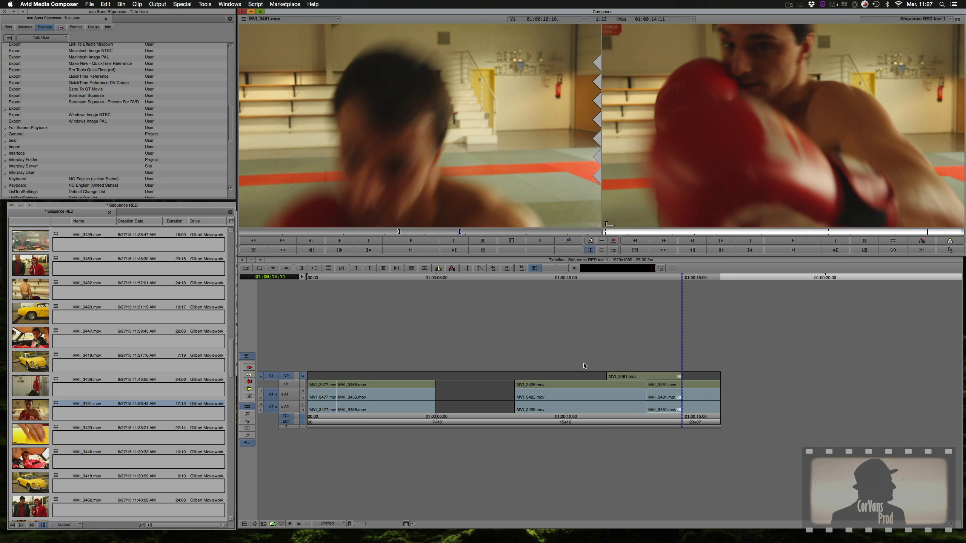
{"action": "left_click", "coordinate": [633, 377]}
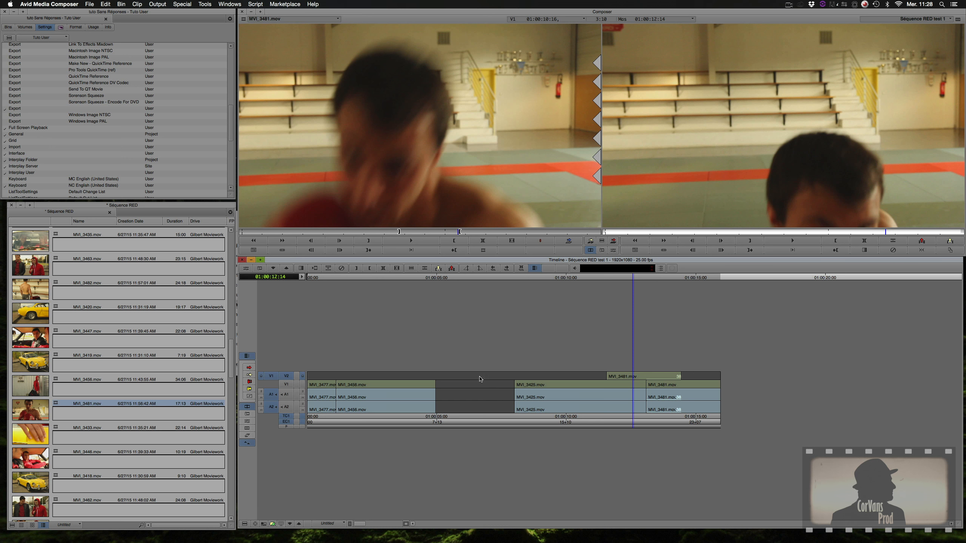
Set the out point of MVI_3444.mov at 01:00:28:21 and park near the end of the sequence's gap
{"action": "left_click", "coordinate": [618, 284]}
{"action": "left_click_drag", "start_coordinate": [609, 278], "coordinate": [504, 285]}
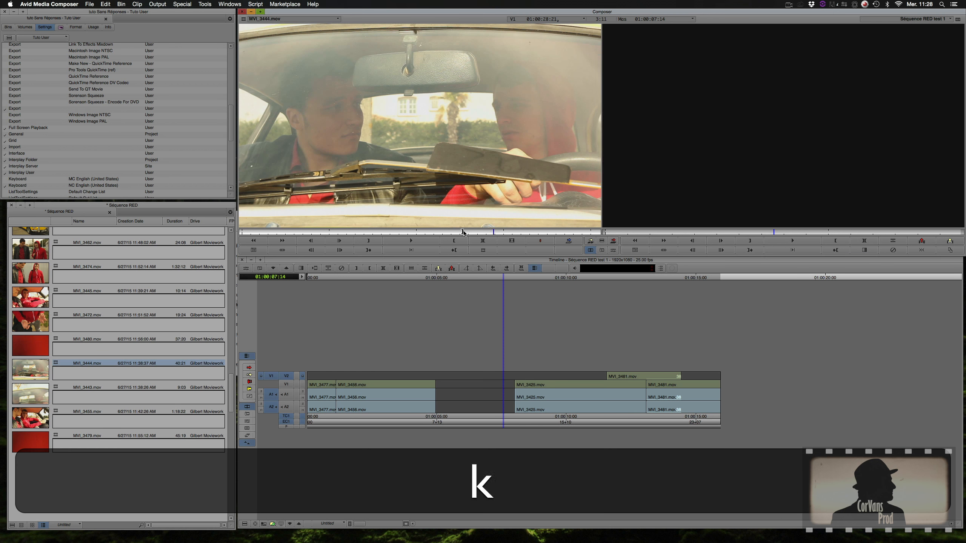
{"action": "key", "text": "o"}
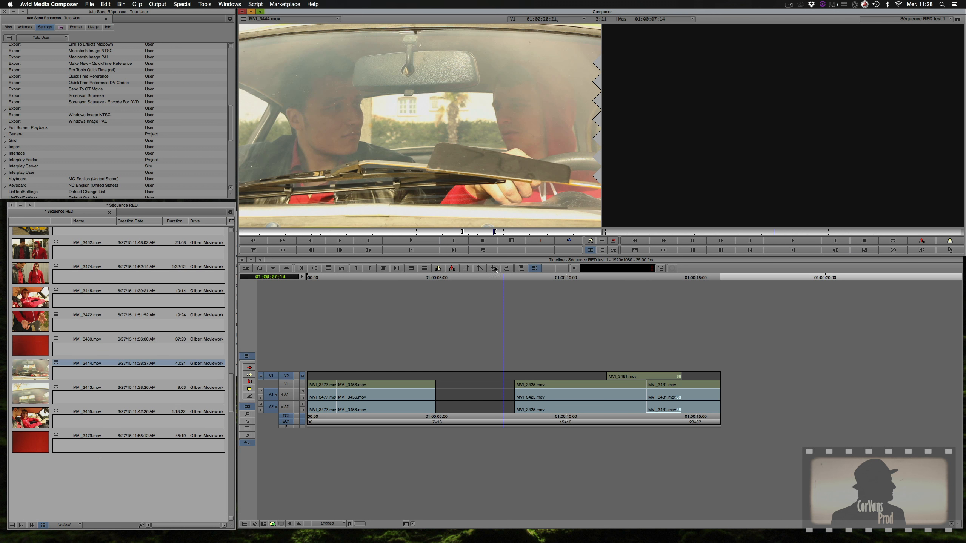
{"action": "left_click_drag", "start_coordinate": [510, 278], "coordinate": [514, 280]}
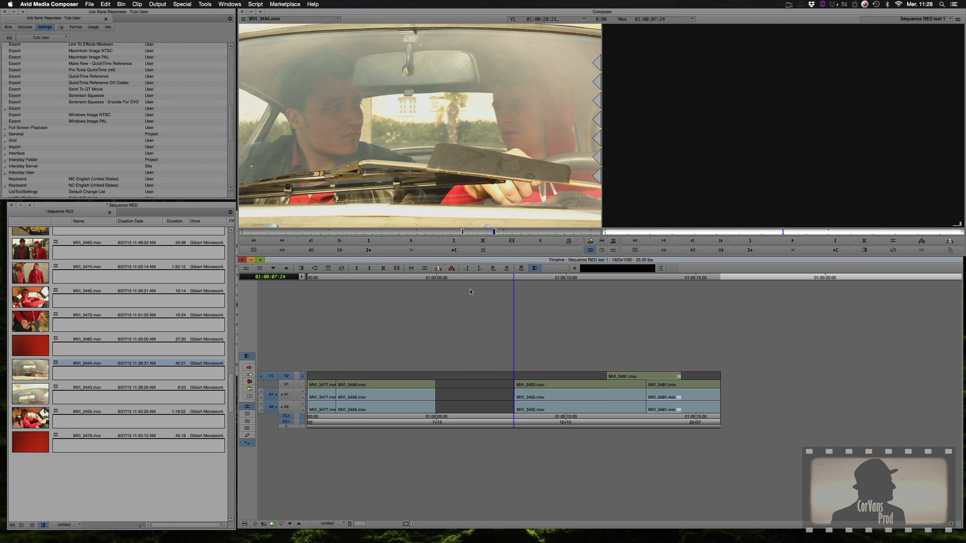
Add two mono audio tracks, A3 and A4, to the sequence
{"action": "right_click", "coordinate": [320, 441]}
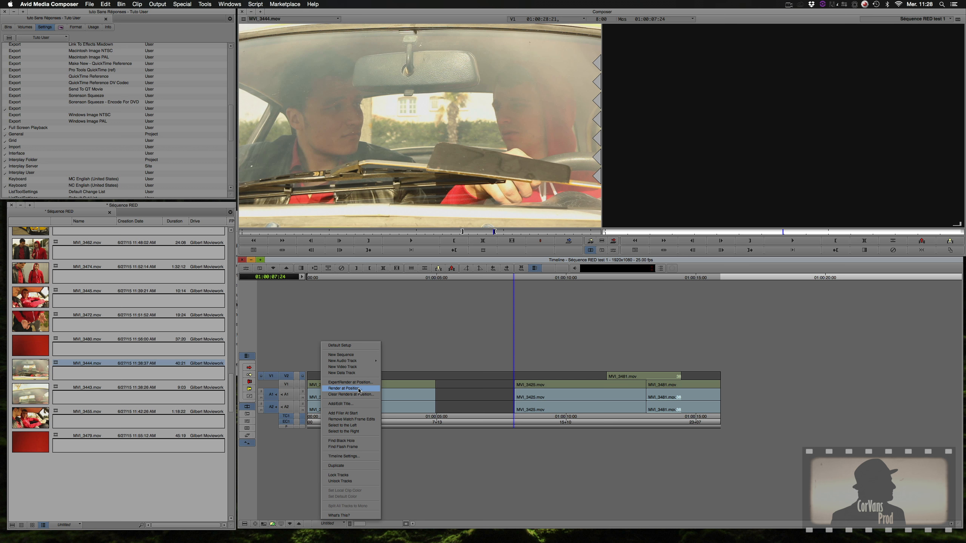
{"action": "mouse_move", "coordinate": [361, 364]}
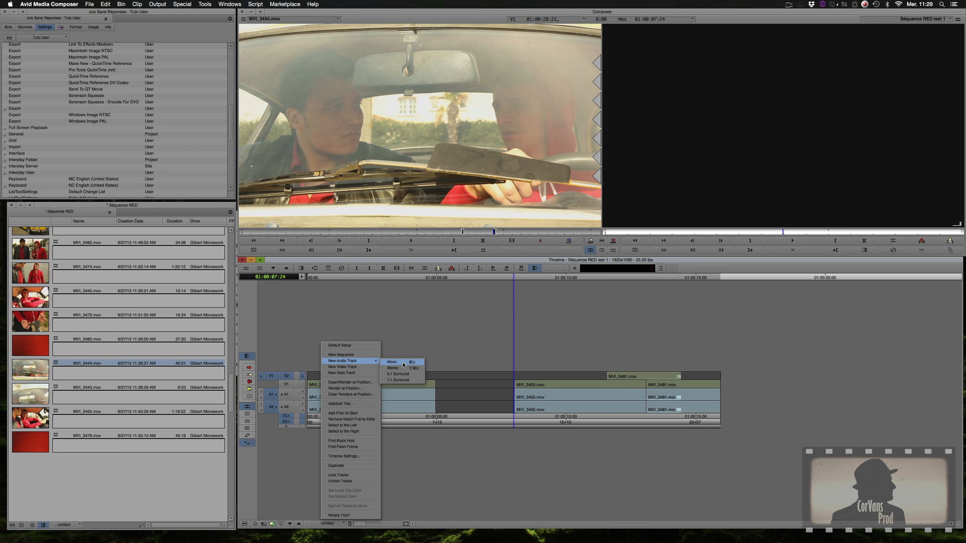
{"action": "left_click", "coordinate": [403, 363]}
{"action": "right_click", "coordinate": [356, 344]}
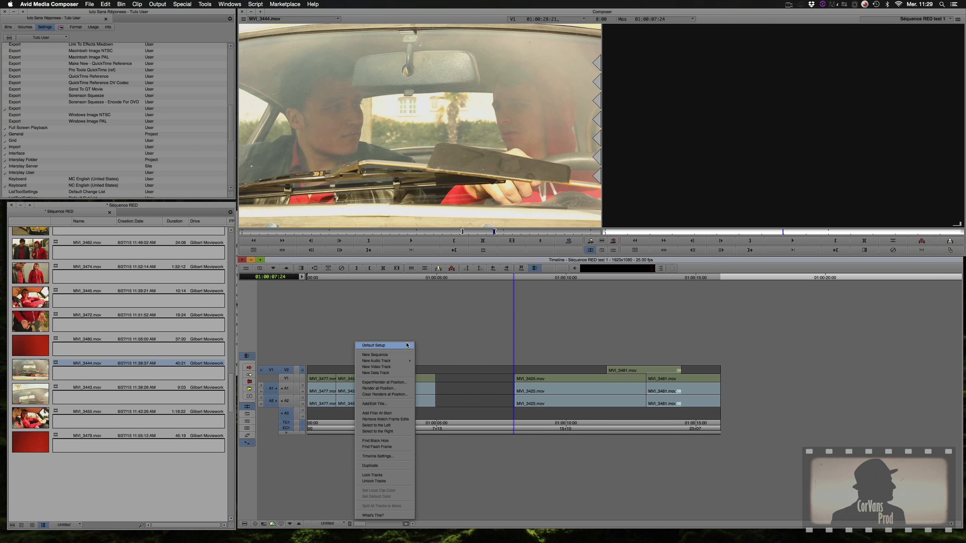
{"action": "left_click", "coordinate": [423, 364]}
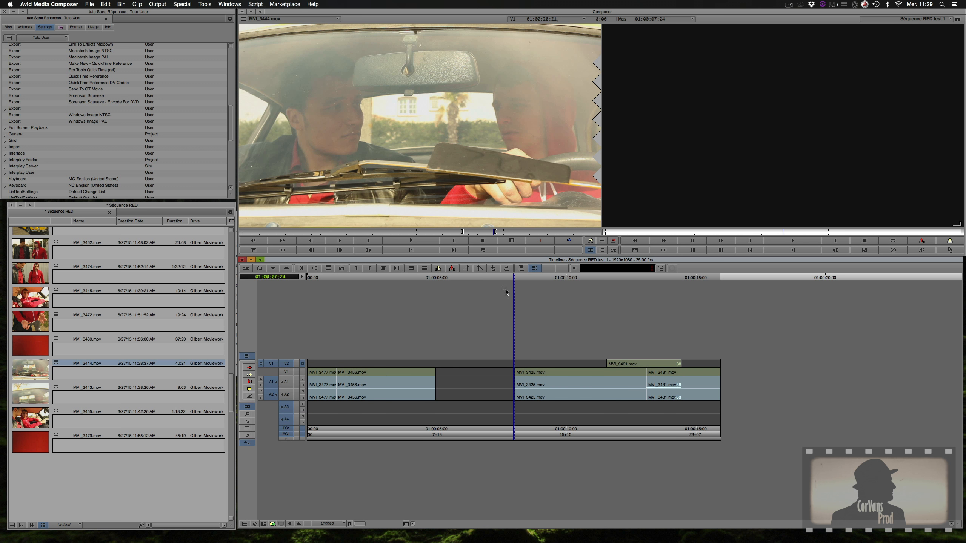
Park at 01:00:08:00, on the first frame after the gap, and deactivate sequence track V2
{"action": "left_click_drag", "start_coordinate": [503, 278], "coordinate": [515, 285]}
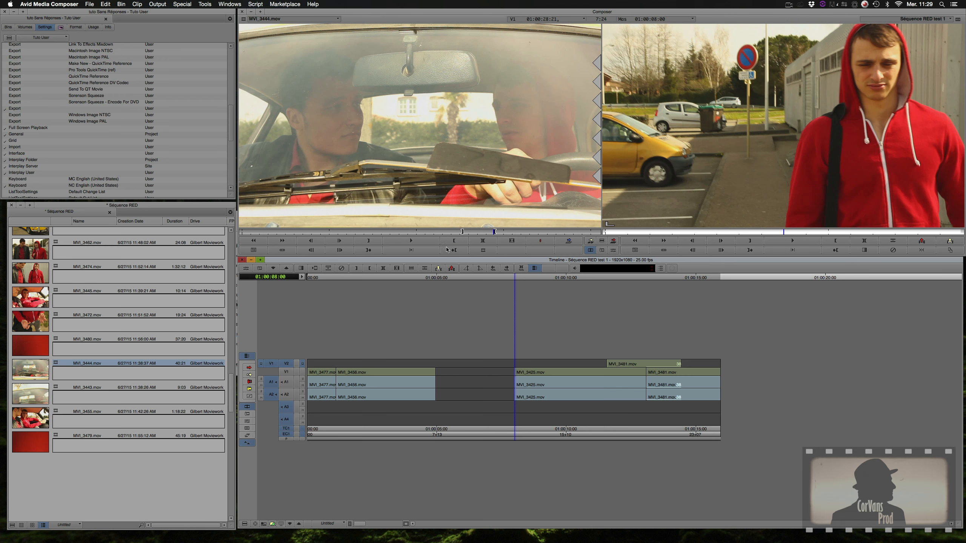
{"action": "left_click", "coordinate": [286, 364]}
Try patching source A1 and A2 to sequence tracks A3 and A4, and return them to A1 and A2
{"action": "left_click_drag", "start_coordinate": [271, 382], "coordinate": [272, 406]}
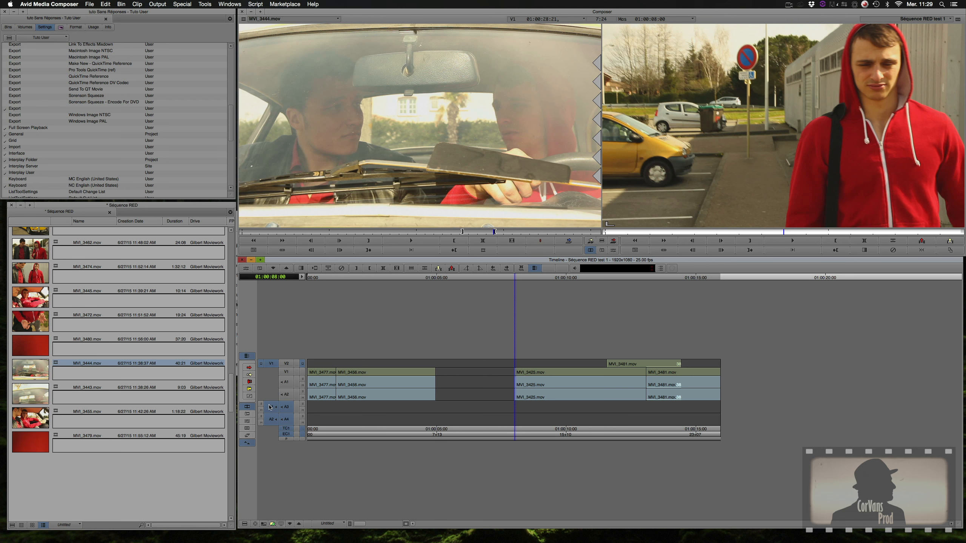
{"action": "left_click", "coordinate": [287, 383]}
{"action": "left_click", "coordinate": [286, 395]}
{"action": "mouse_move", "coordinate": [272, 407]}
{"action": "left_mouse_down"}
{"action": "mouse_move", "coordinate": [286, 382]}
{"action": "mouse_move", "coordinate": [272, 395]}
{"action": "left_mouse_up"}
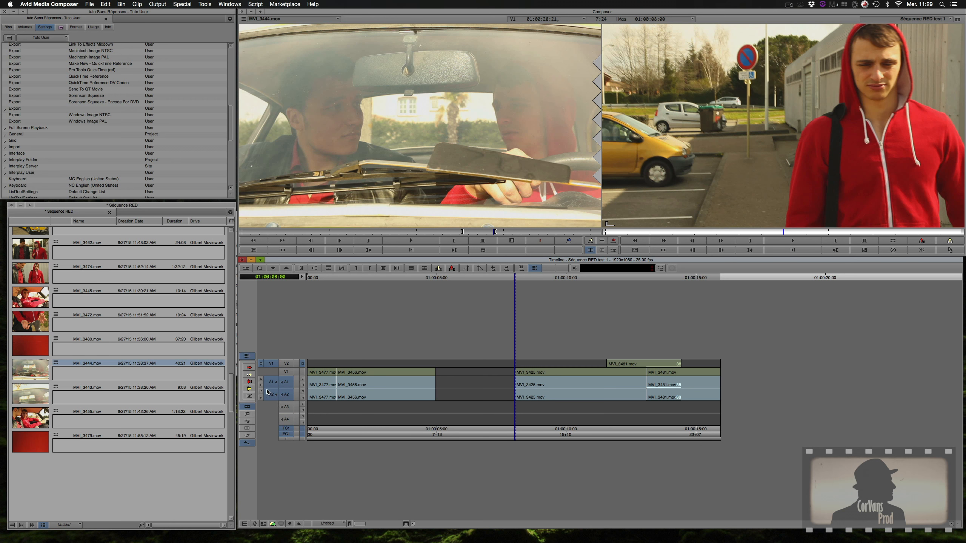
Target only A3 and A4 with source A1 and A2, and overwrite the marked MVI_3444.mov audio from 01:00:08:00
{"action": "left_click", "coordinate": [286, 419]}
{"action": "left_click", "coordinate": [286, 408]}
{"action": "left_click", "coordinate": [287, 383]}
{"action": "left_click", "coordinate": [287, 396]}
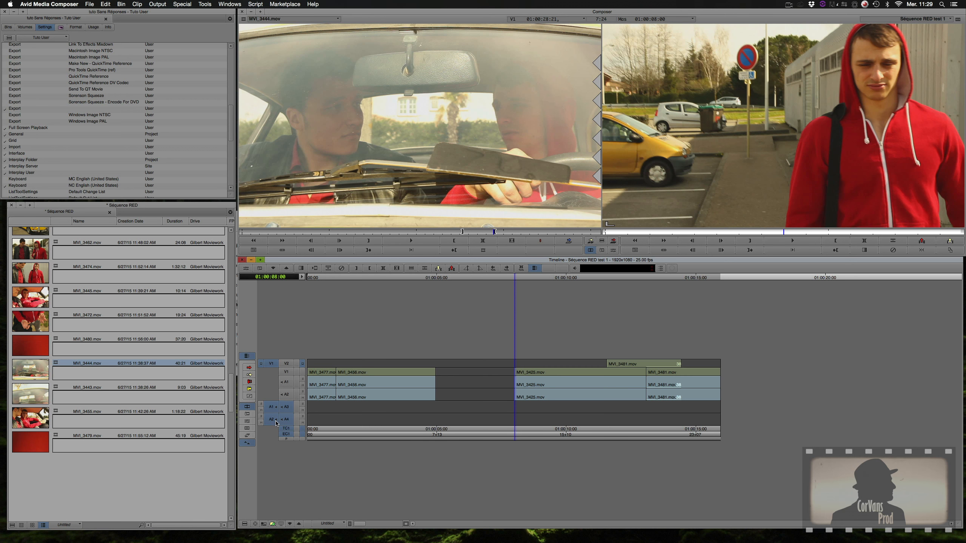
{"action": "left_click", "coordinate": [614, 241]}
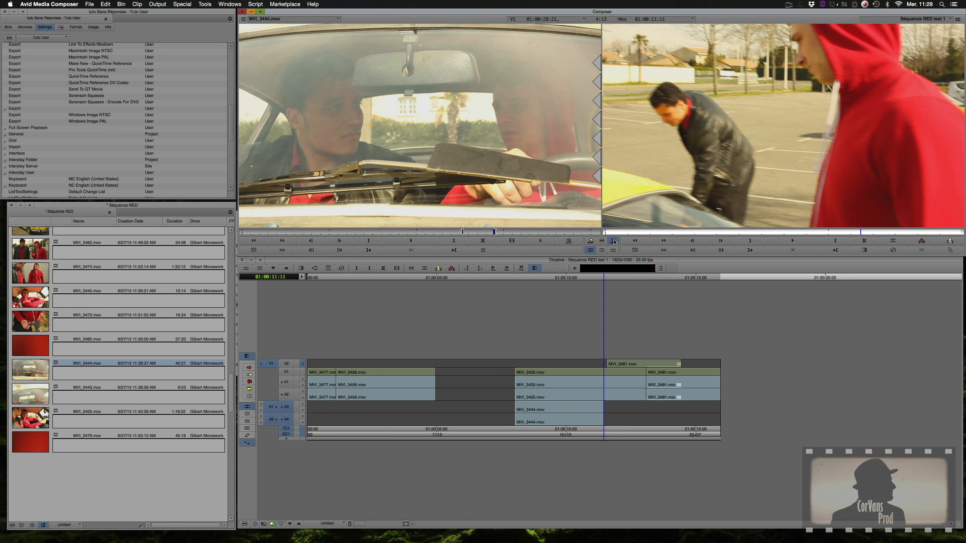
Undo the overwrite of the MVI_3444.mov audio on sequence tracks A3 and A4
{"action": "key", "text": "super+z"}
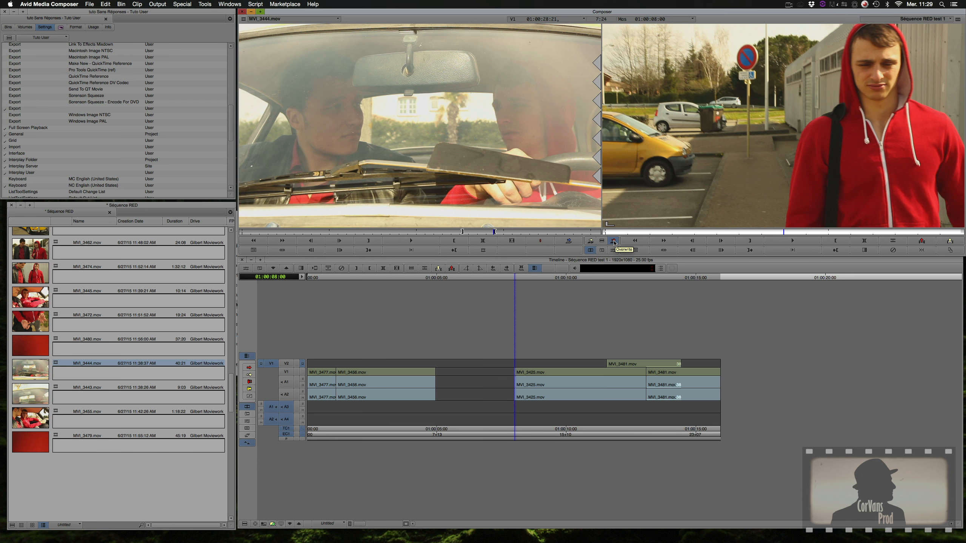
{"action": "left_click", "coordinate": [614, 241]}
{"action": "key", "text": "super+z"}
Deactivate sequence tracks A3 and A4 and activate V2
{"action": "left_click", "coordinate": [285, 408]}
{"action": "left_click", "coordinate": [286, 420]}
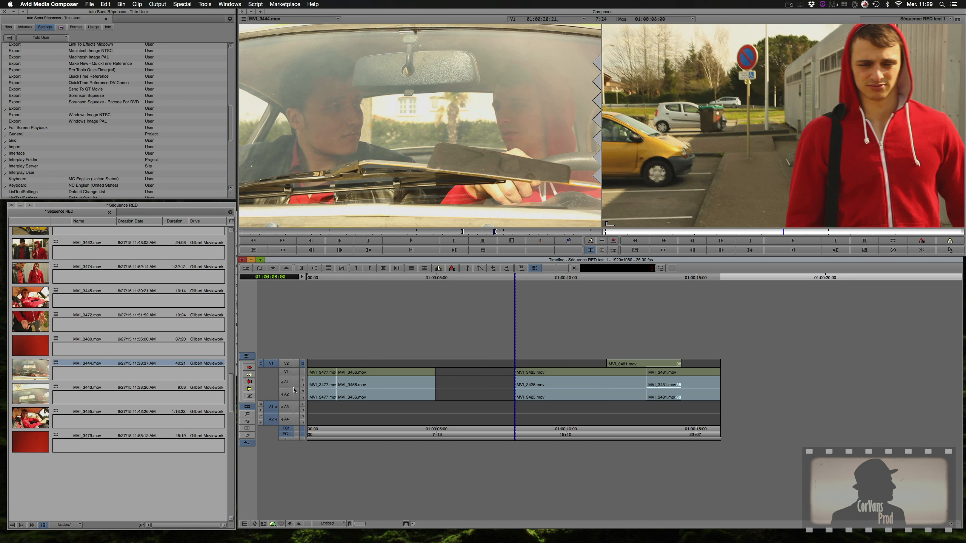
{"action": "left_click", "coordinate": [287, 364]}
Park at 01:00:07:24, at the end of the gap, and patch source A1 and A2 to sequence tracks A1 and A2
{"action": "mouse_move", "coordinate": [628, 277]}
{"action": "left_mouse_down"}
{"action": "mouse_move", "coordinate": [591, 276]}
{"action": "mouse_move", "coordinate": [614, 280]}
{"action": "left_mouse_up"}
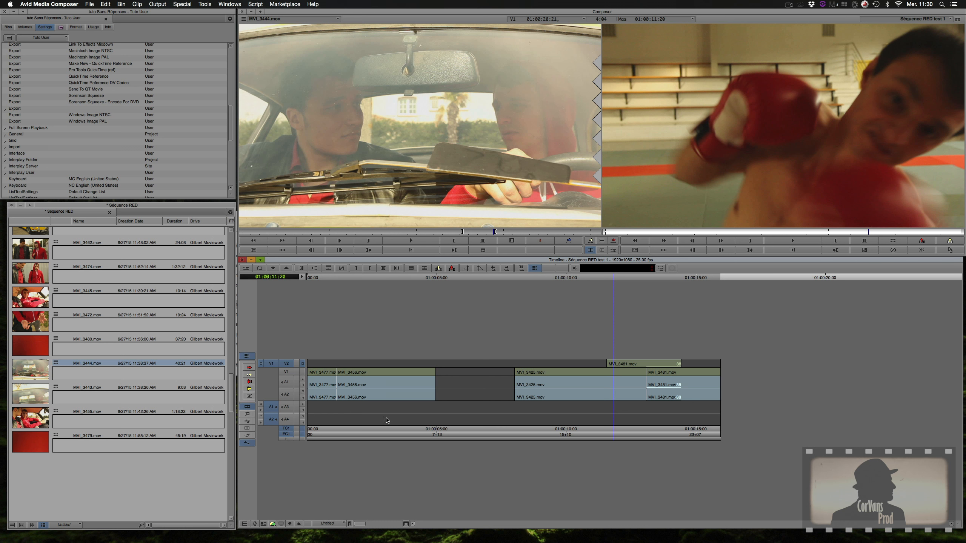
{"action": "left_click_drag", "start_coordinate": [542, 278], "coordinate": [513, 281]}
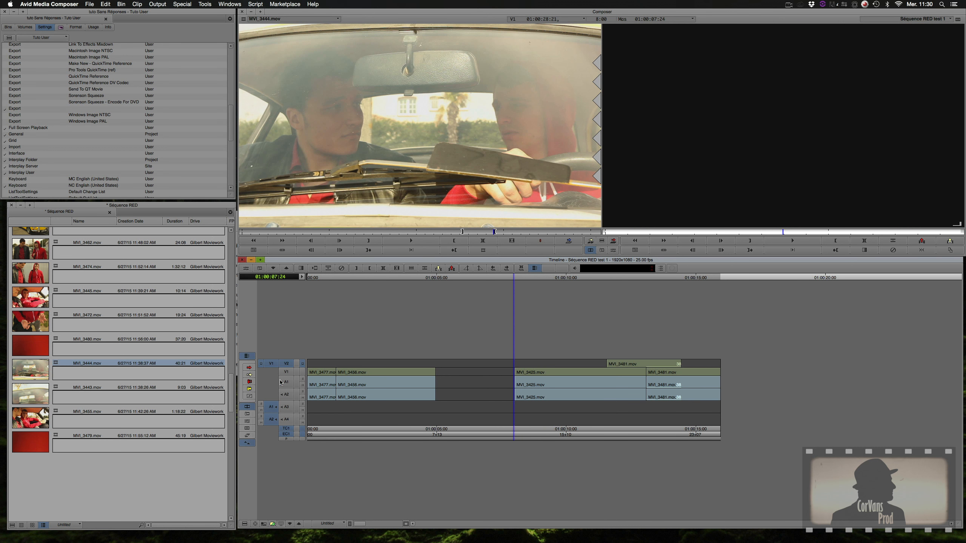
{"action": "left_click_drag", "start_coordinate": [272, 407], "coordinate": [287, 391]}
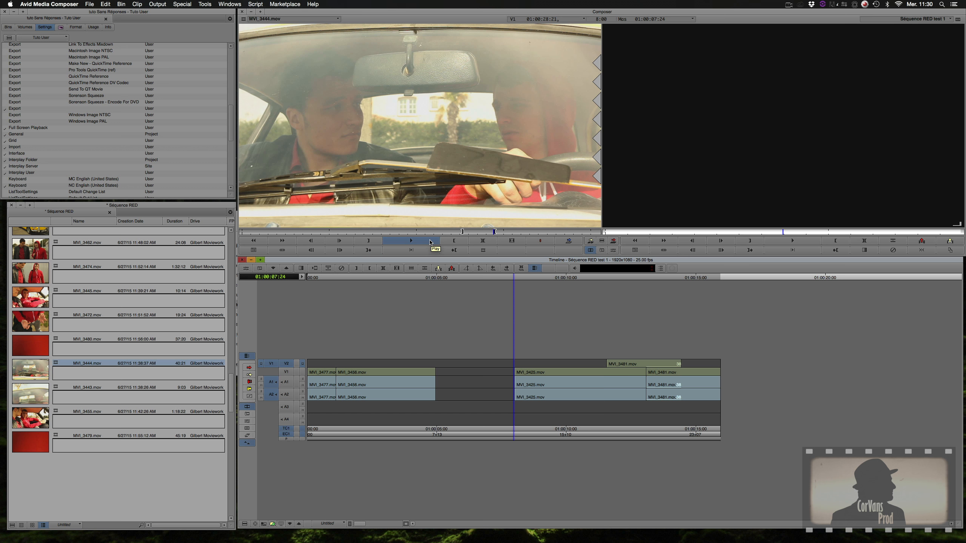
Try splicing the marked MVI_3444.mov video into V2 alone at 01:00:07:24, and check the end of the sequence
{"action": "left_click", "coordinate": [590, 240]}
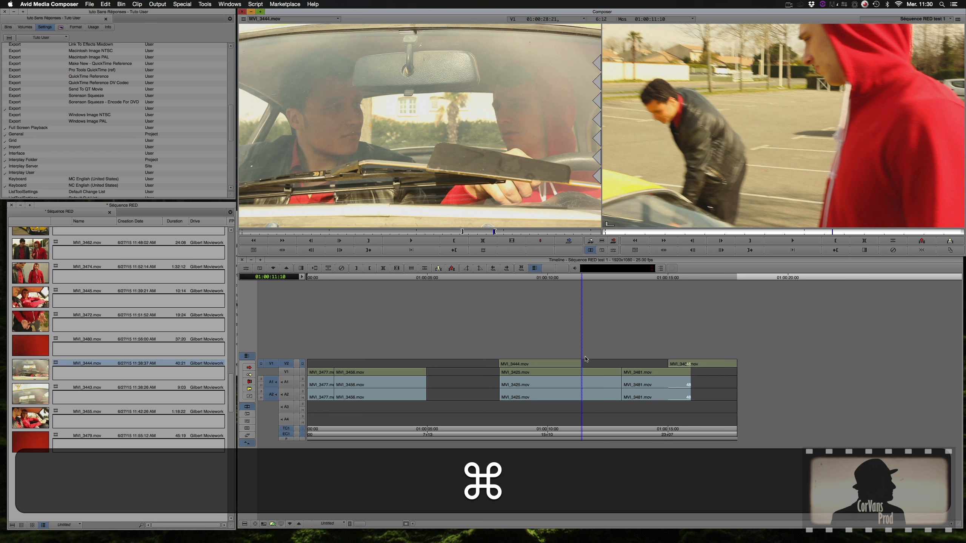
{"action": "key", "text": "super+z"}
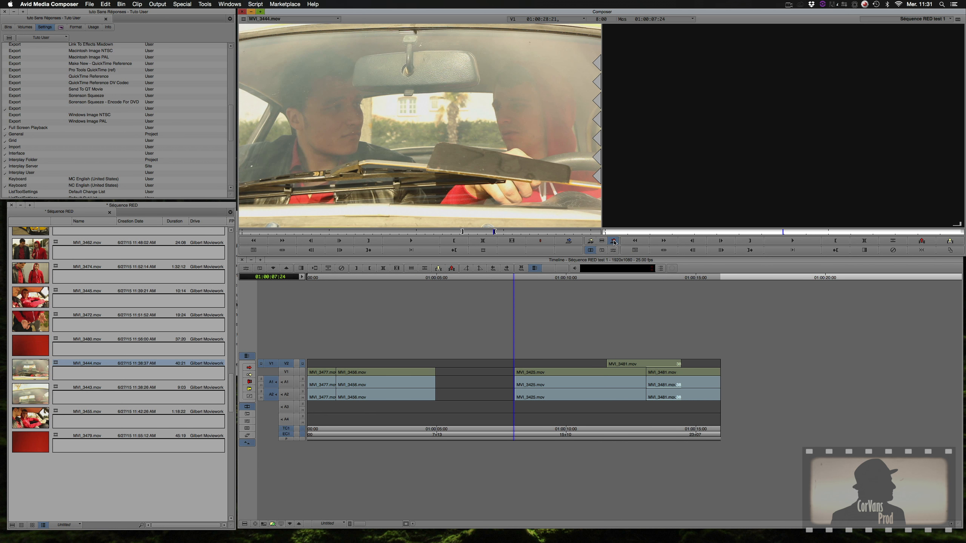
{"action": "left_click", "coordinate": [591, 242]}
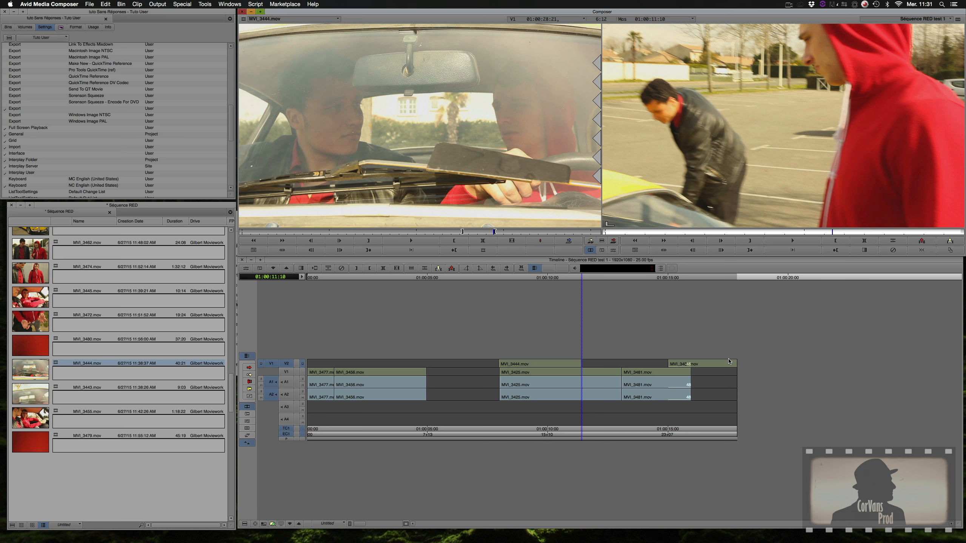
{"action": "left_click", "coordinate": [741, 277]}
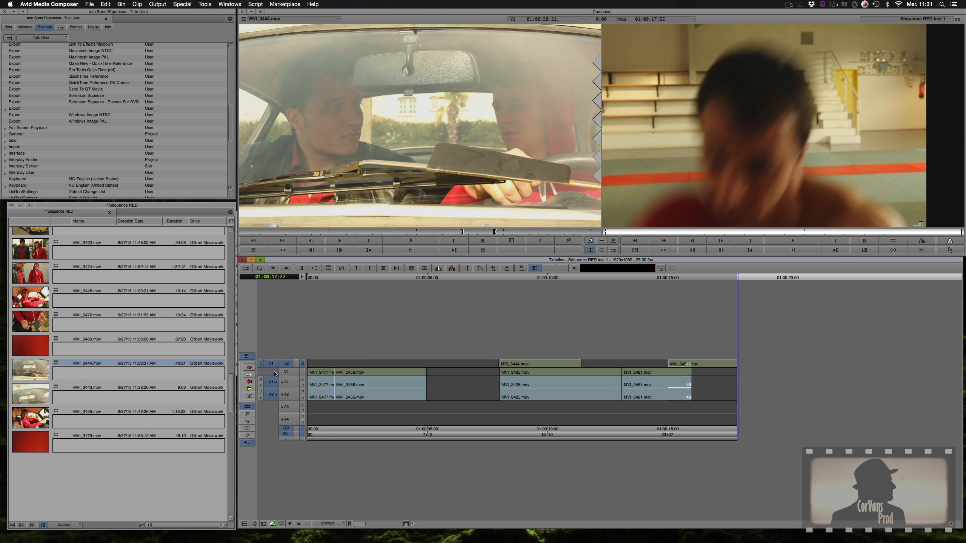
Activate all sequence tracks with only source V1 enabled, and undo the splice on V2
{"action": "left_click", "coordinate": [287, 373]}
{"action": "left_click", "coordinate": [286, 409]}
{"action": "left_click", "coordinate": [286, 420]}
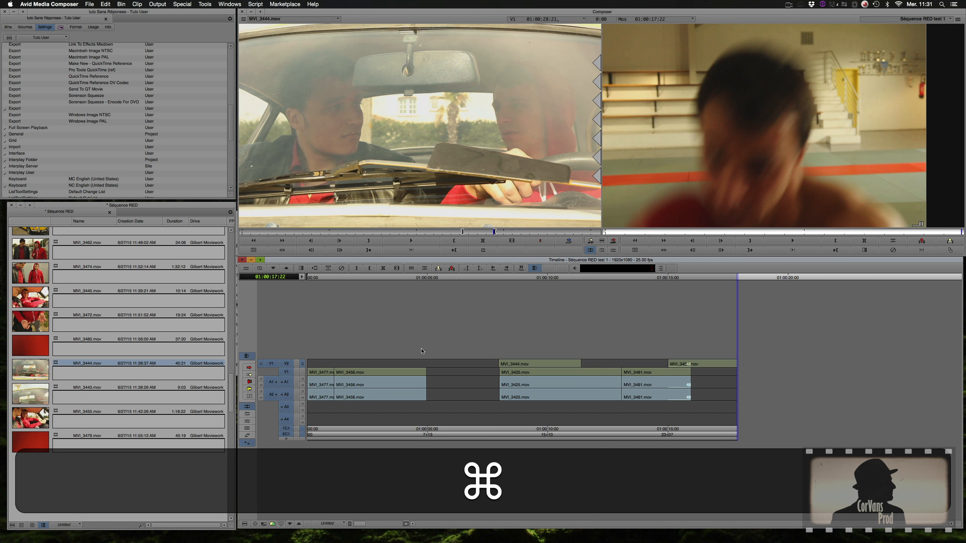
{"action": "left_click", "coordinate": [272, 382]}
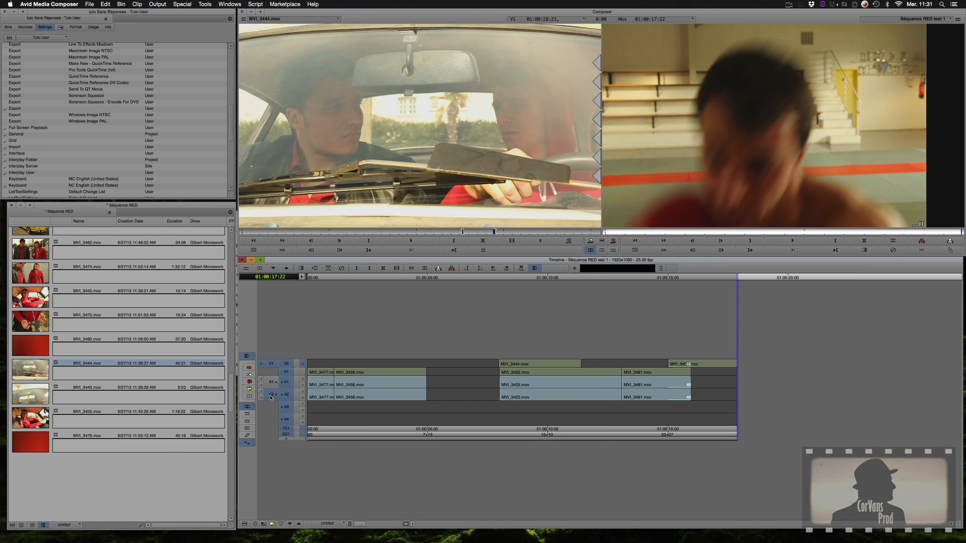
{"action": "left_click", "coordinate": [271, 395]}
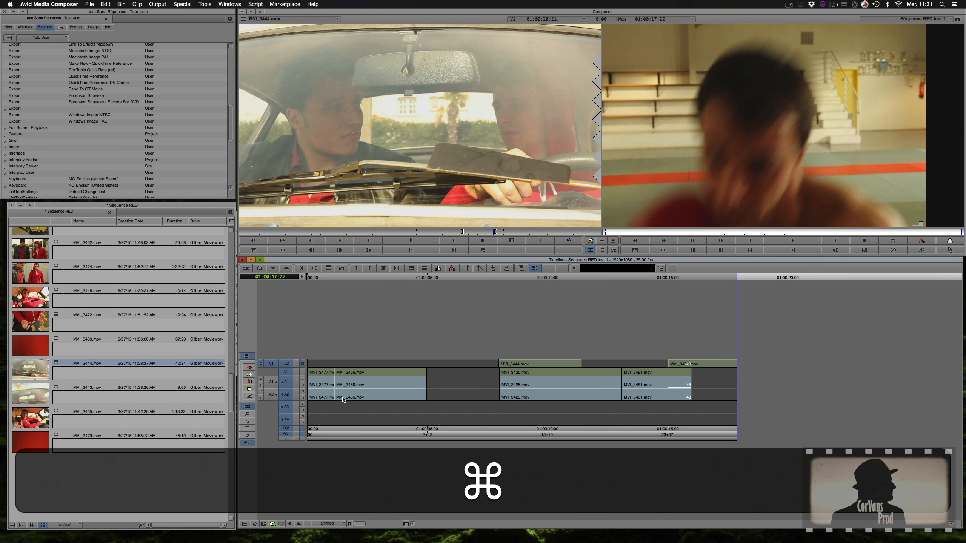
{"action": "key", "text": "super+z"}
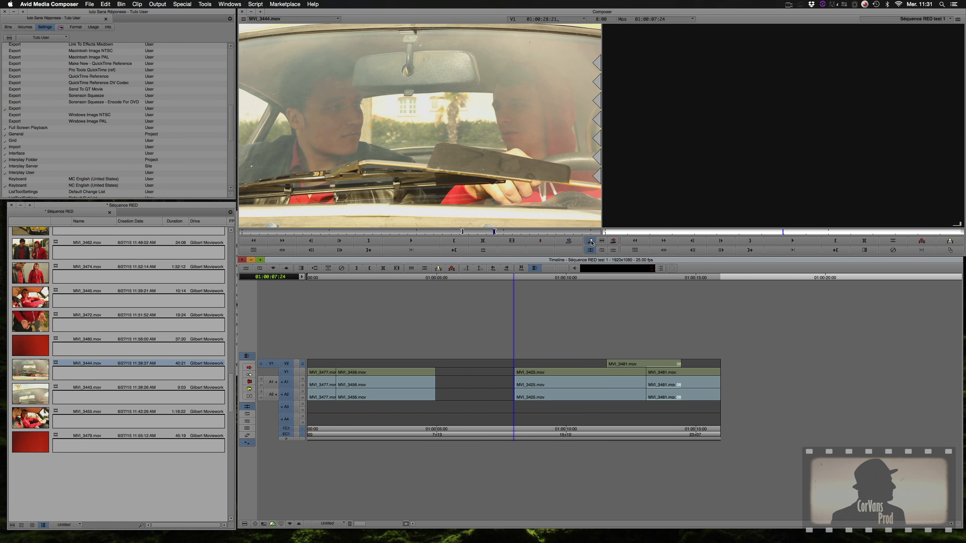
With all sequence tracks active, try overwriting and splicing the marked MVI_3444.mov video onto V2 at 01:00:07:24
{"action": "left_click", "coordinate": [614, 241]}
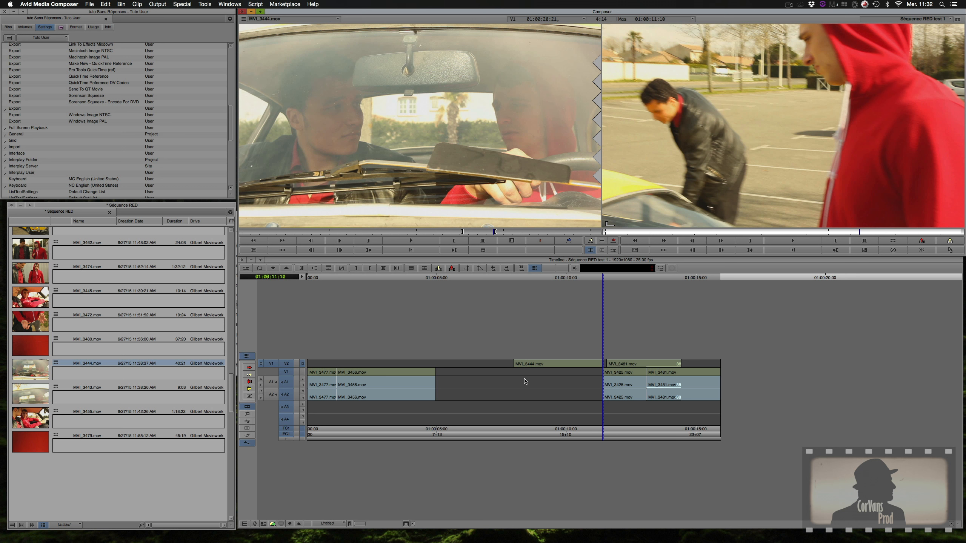
{"action": "key", "text": "super+z"}
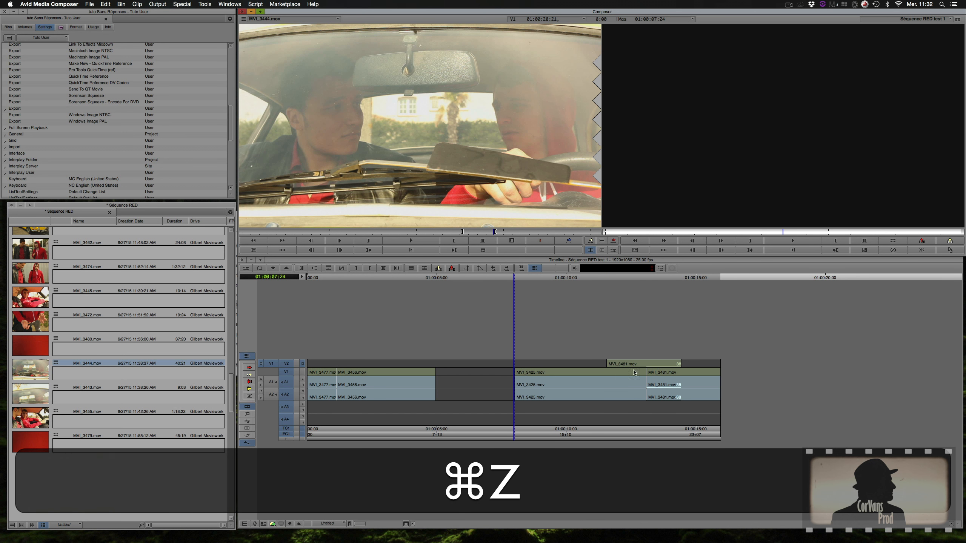
{"action": "left_click", "coordinate": [591, 241]}
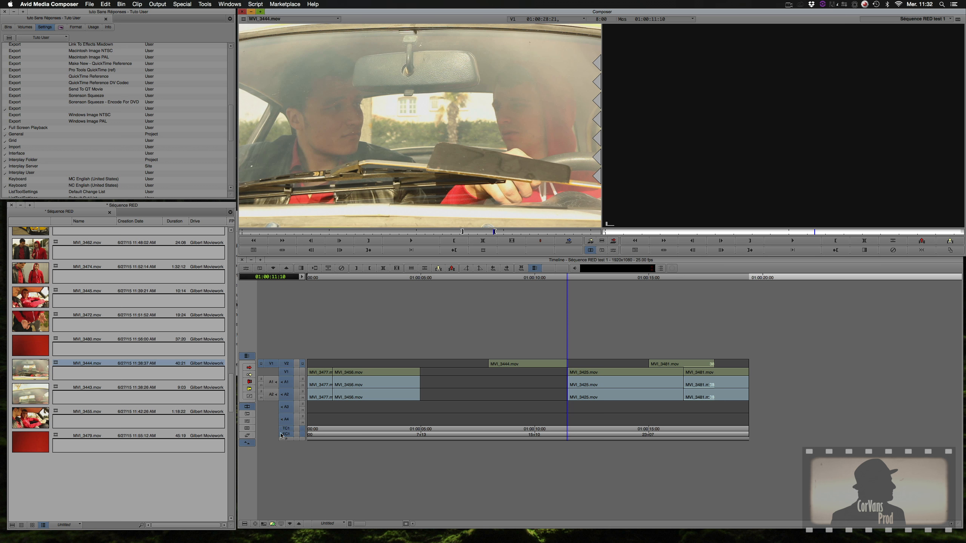
Reactivate source A1 and A2, patched to sequence tracks A1 and A2, and undo the splice at 01:00:07:24
{"action": "left_click", "coordinate": [270, 383]}
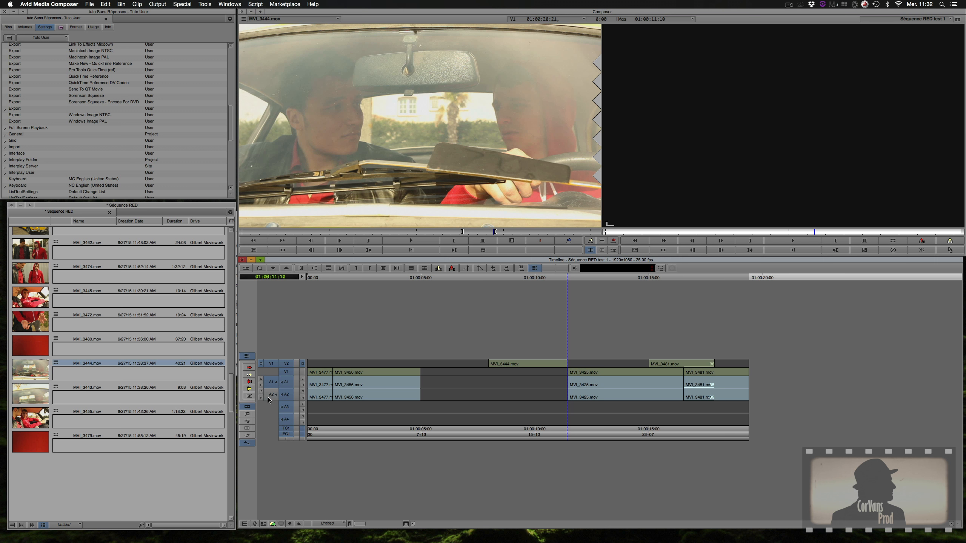
{"action": "left_click", "coordinate": [271, 394]}
{"action": "mouse_move", "coordinate": [289, 380]}
{"action": "left_mouse_down"}
{"action": "mouse_move", "coordinate": [289, 419]}
{"action": "mouse_move", "coordinate": [270, 419]}
{"action": "mouse_move", "coordinate": [291, 384]}
{"action": "mouse_move", "coordinate": [269, 406]}
{"action": "mouse_move", "coordinate": [287, 377]}
{"action": "mouse_move", "coordinate": [282, 395]}
{"action": "left_mouse_up"}
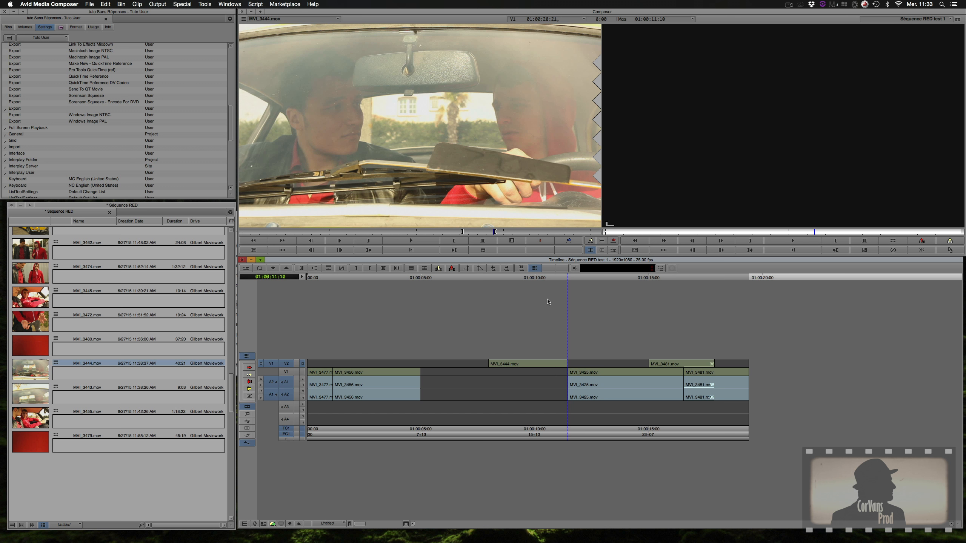
{"action": "key", "text": "super+z"}
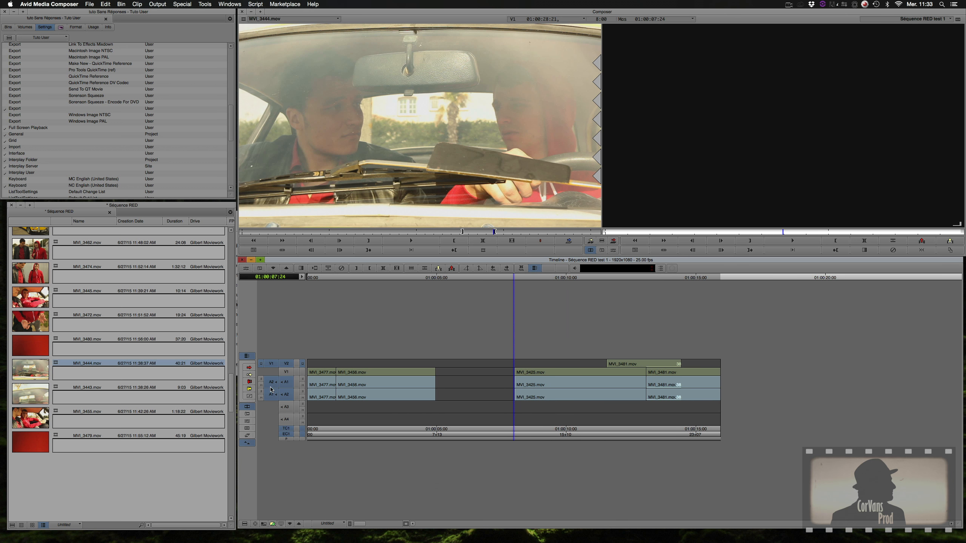
{"action": "left_click_drag", "start_coordinate": [271, 382], "coordinate": [281, 397]}
{"action": "left_click", "coordinate": [286, 382]}
Park at 01:00:04:24, at the start of the gap, and patch source V1 to sequence track V1
{"action": "left_click_drag", "start_coordinate": [518, 286], "coordinate": [437, 286]}
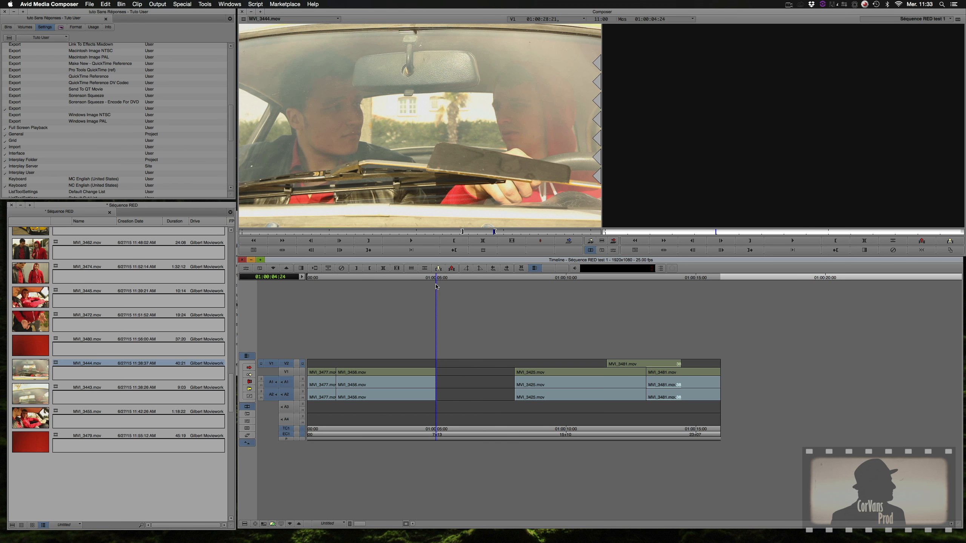
{"action": "key", "text": "super"}
{"action": "left_click_drag", "start_coordinate": [274, 365], "coordinate": [271, 372]}
{"action": "left_click_drag", "start_coordinate": [440, 278], "coordinate": [457, 300]}
Load MVI_3475.mov into the source monitor and fill the gap on V1, A1 and A2 with Replace Edit
{"action": "scroll", "coordinate": [113, 343], "scroll_direction": "up", "scroll_amount": 5}
{"action": "double_click", "coordinate": [87, 365]}
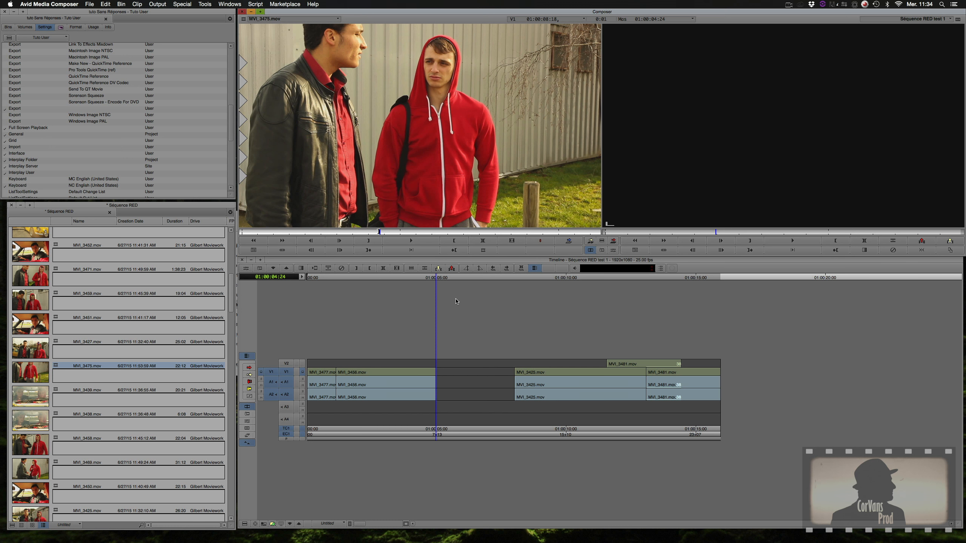
{"action": "left_click", "coordinate": [569, 241]}
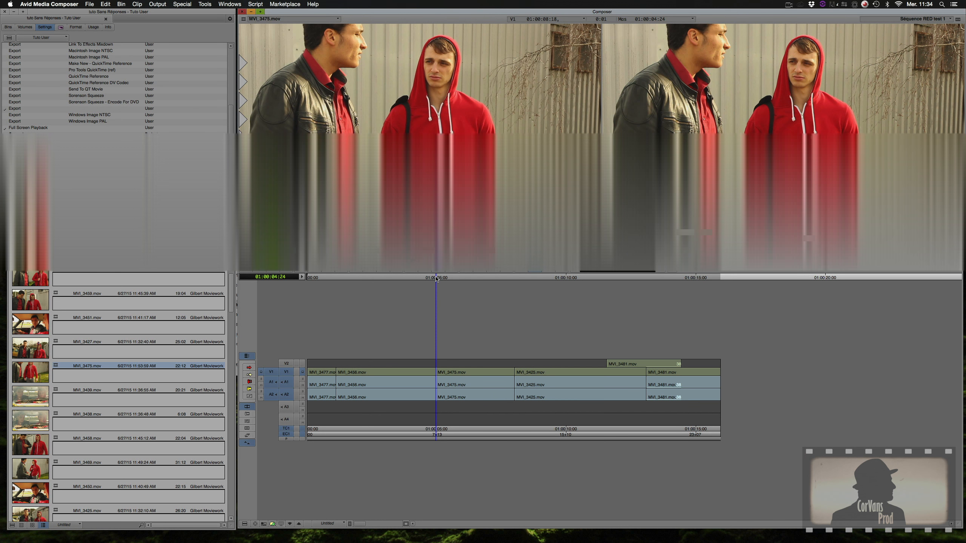
Scrub through the MVI_3475.mov segment that fills the gap, and close the Keyboard settings window
{"action": "left_click_drag", "start_coordinate": [437, 278], "coordinate": [513, 278]}
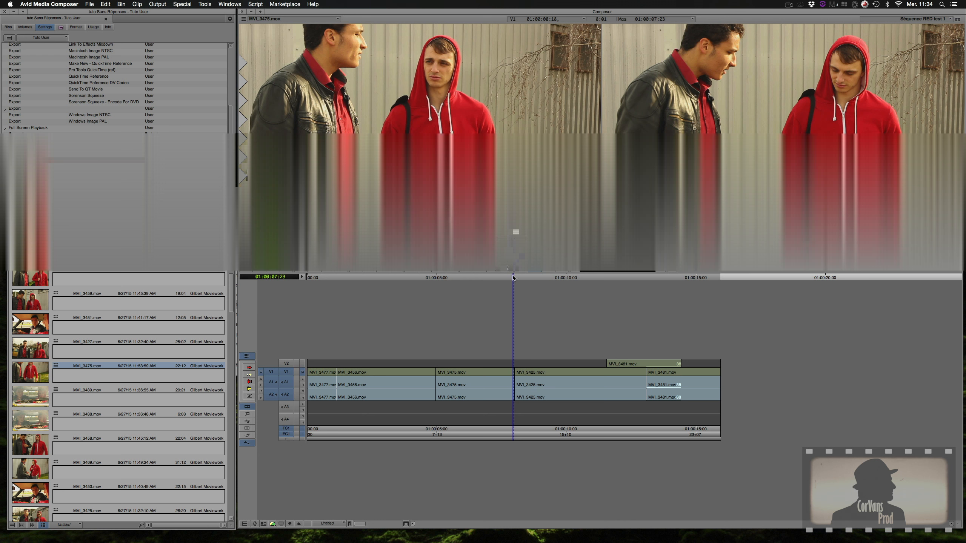
{"action": "left_click", "coordinate": [527, 278]}
{"action": "left_click_drag", "start_coordinate": [527, 278], "coordinate": [444, 278]}
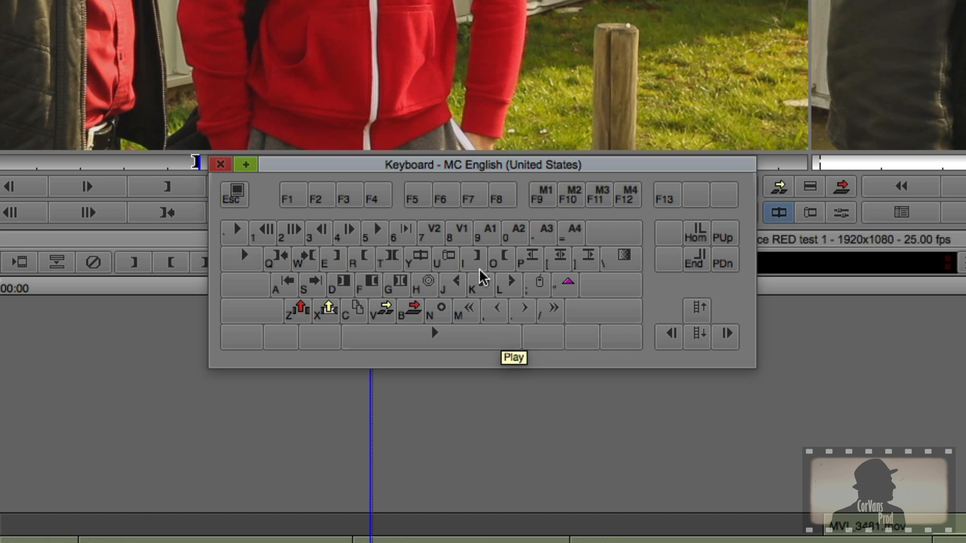
{"action": "left_click", "coordinate": [223, 166]}
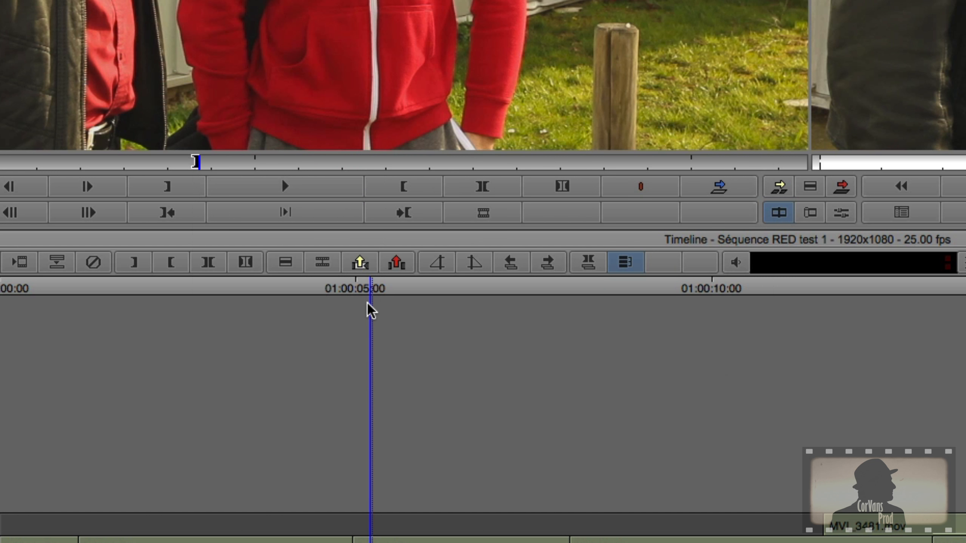
Park the sequence at 01:00:13:19 and the MVI_3475.mov source at 01:00:13:16
{"action": "mouse_move", "coordinate": [371, 288]}
{"action": "left_mouse_down"}
{"action": "mouse_move", "coordinate": [432, 289]}
{"action": "mouse_move", "coordinate": [314, 290]}
{"action": "mouse_move", "coordinate": [453, 290]}
{"action": "left_mouse_up"}
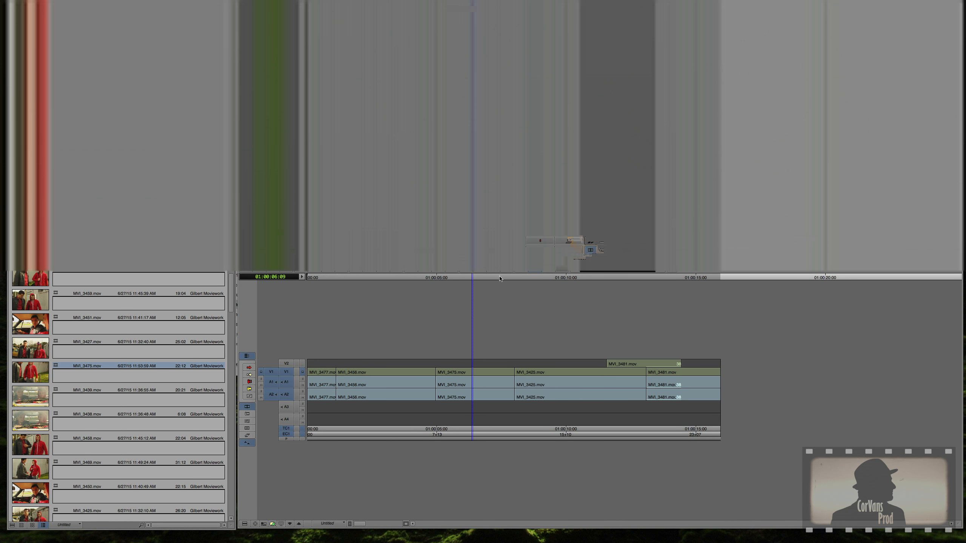
{"action": "left_click_drag", "start_coordinate": [499, 277], "coordinate": [664, 278]}
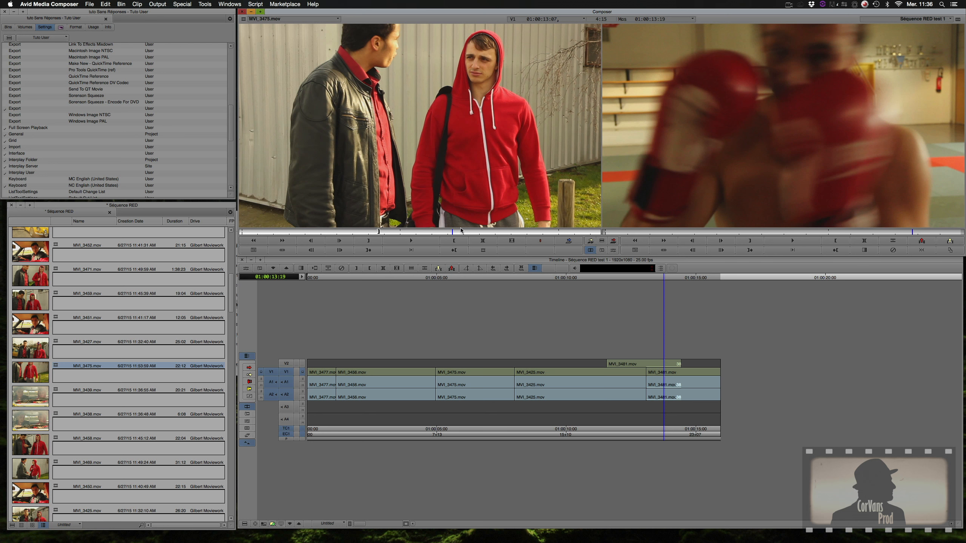
{"action": "mouse_move", "coordinate": [452, 232]}
{"action": "left_mouse_down"}
{"action": "mouse_move", "coordinate": [368, 232]}
{"action": "mouse_move", "coordinate": [479, 229]}
{"action": "mouse_move", "coordinate": [458, 232]}
{"action": "left_mouse_up"}
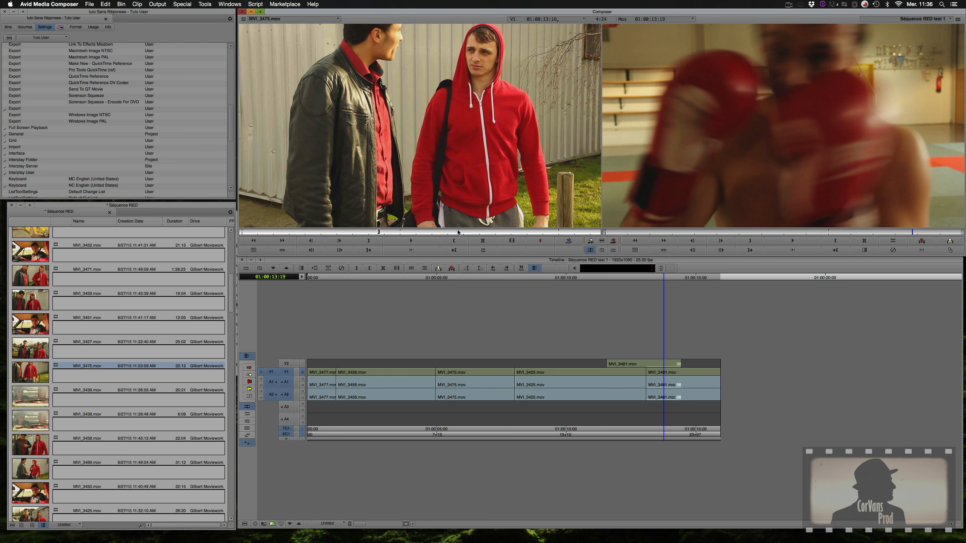